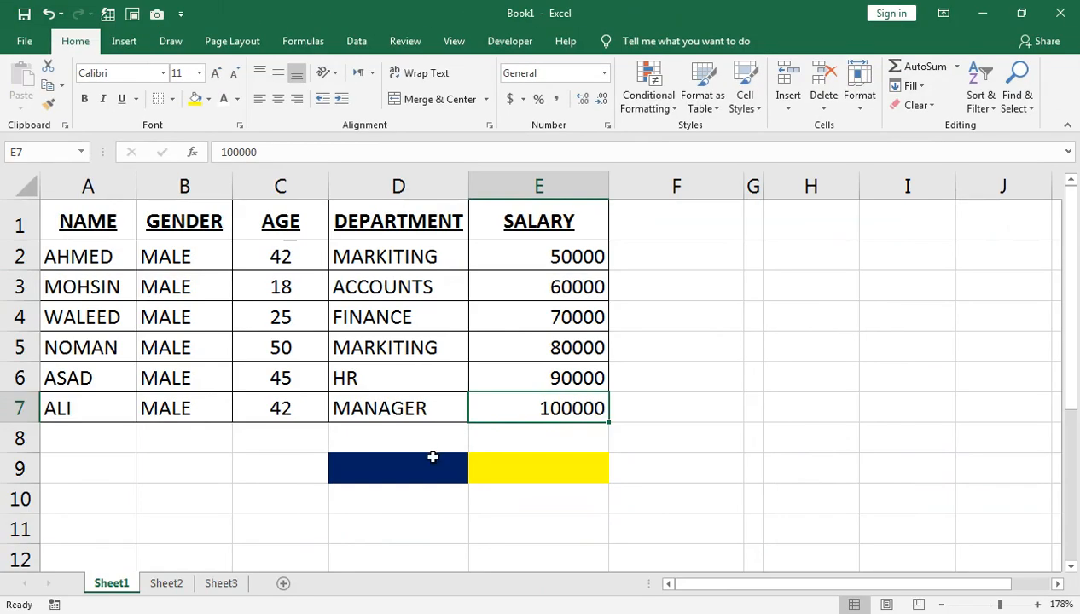
# Enter a SUBTOTAL formula with function 9 summing E2:E7 in the yellow cell E9
pyautogui.click(543, 468)
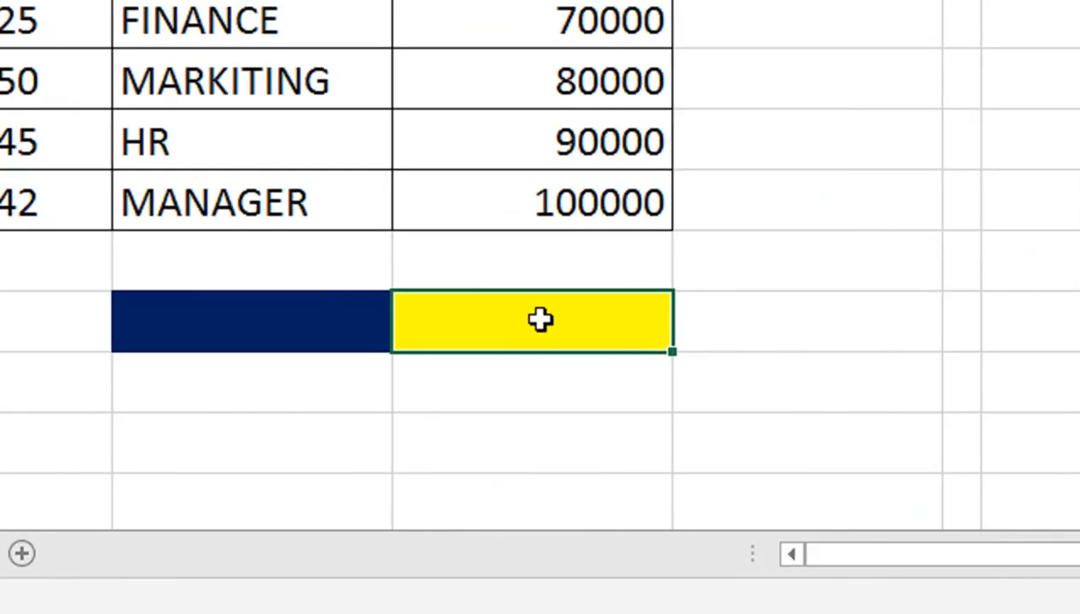
pyautogui.write('=SUB')
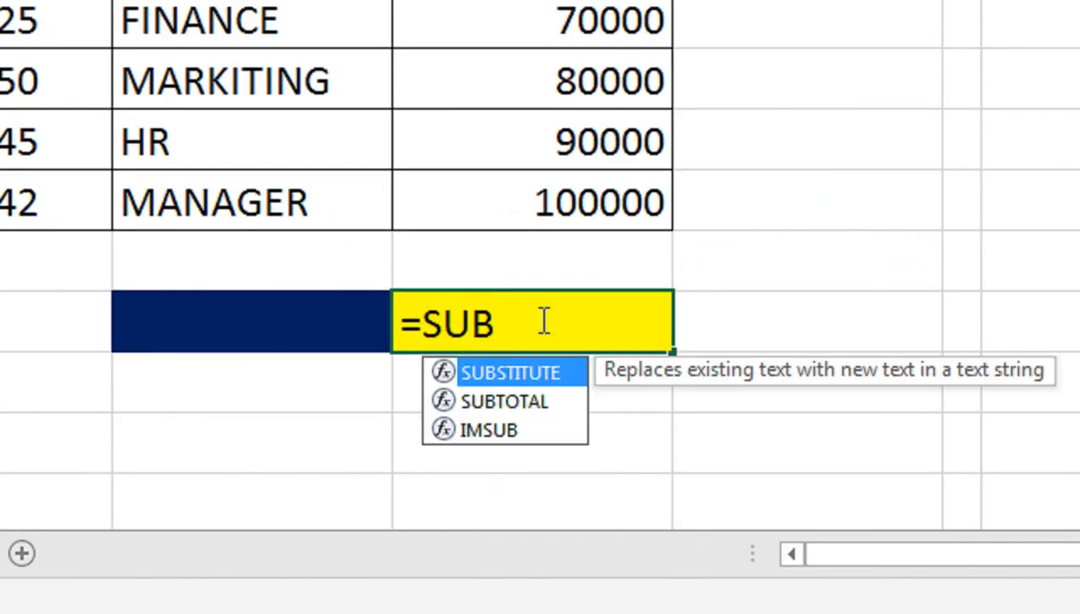
pyautogui.press('Down')
pyautogui.press('Tab')
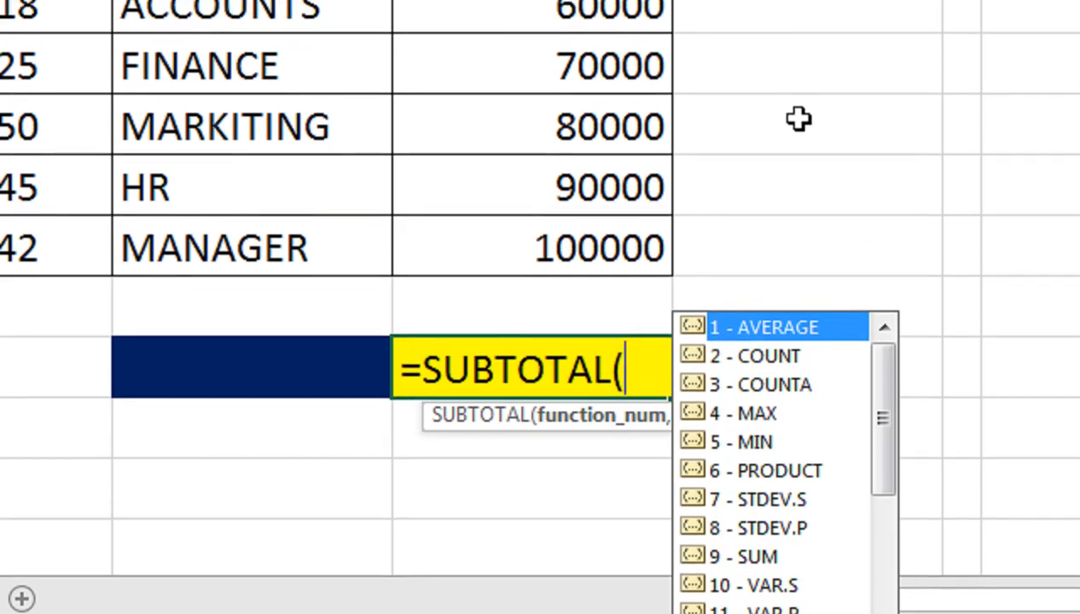
pyautogui.write('9')
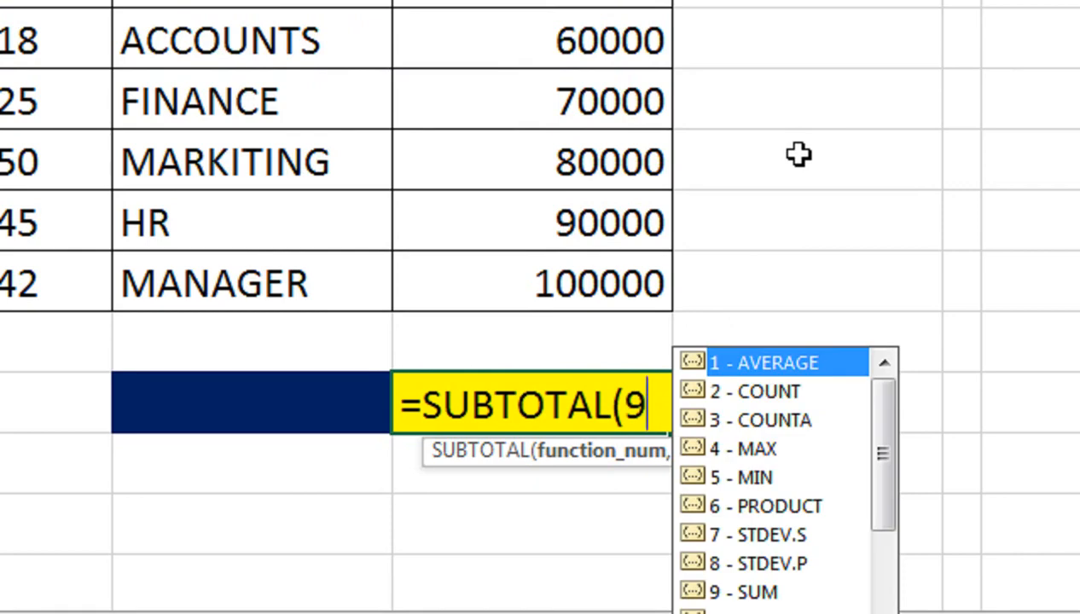
pyautogui.write(',')
pyautogui.press('Up')
pyautogui.press('Up')
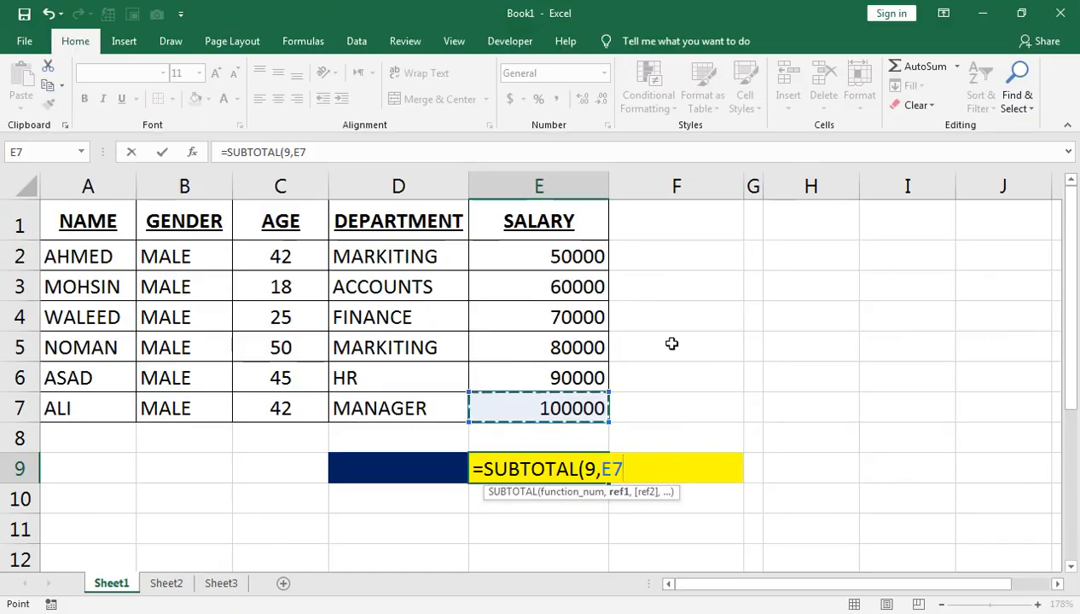
pyautogui.hotkey('shift', 'Up')
pyautogui.hotkey('shift', 'Up')
pyautogui.hotkey('shift', 'Up')
pyautogui.hotkey('shift', 'Up')
pyautogui.hotkey('shift', 'Up')
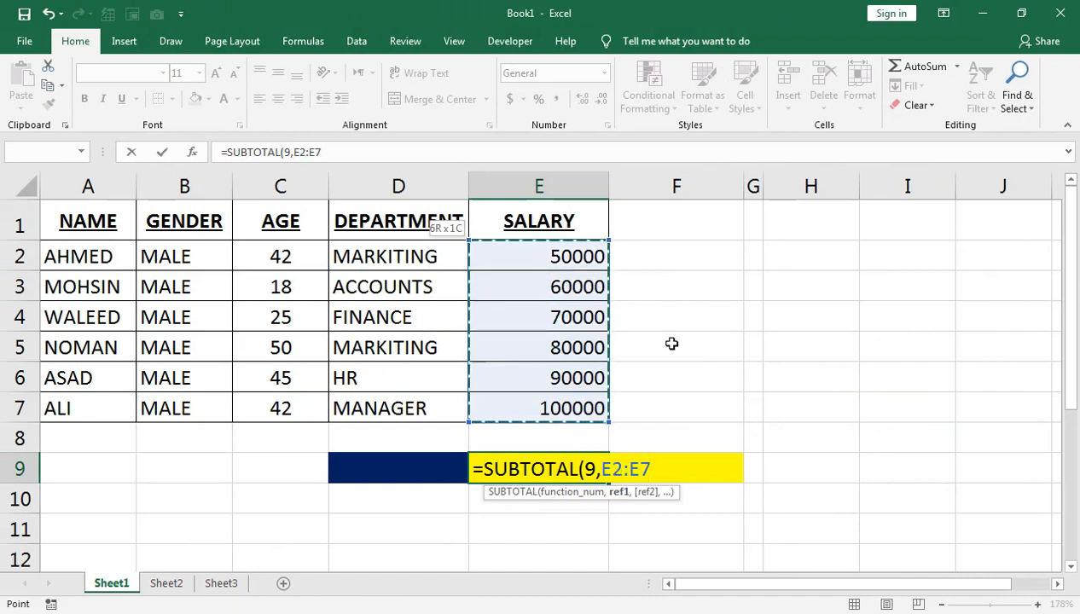
pyautogui.write(')')
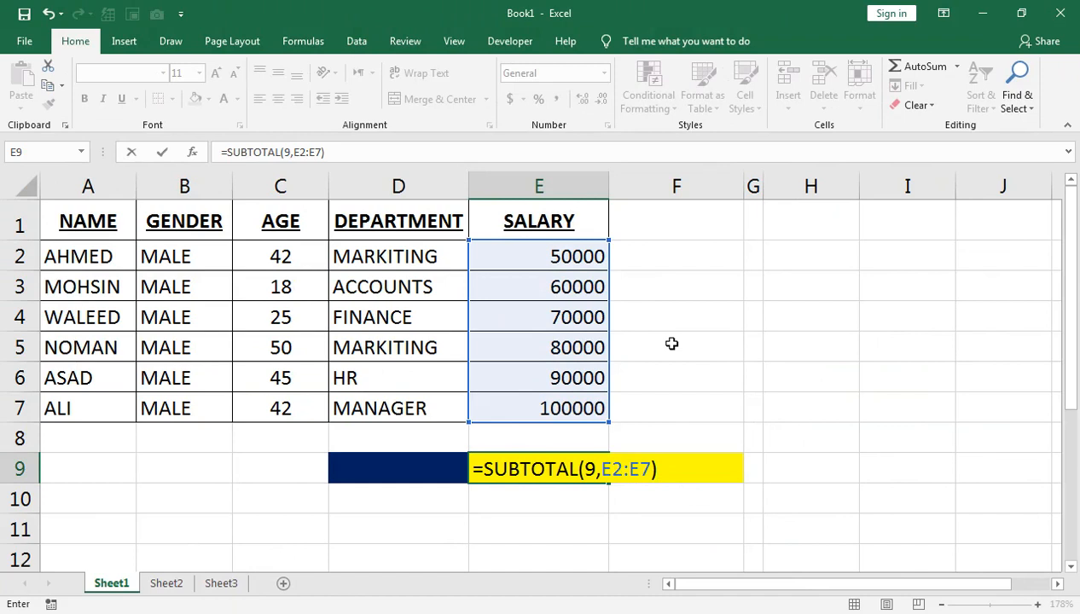
pyautogui.press('Return')
# Insert an AutoSum of the salaries E2:E7 in cell E8
pyautogui.press('Up')
pyautogui.press('Up')
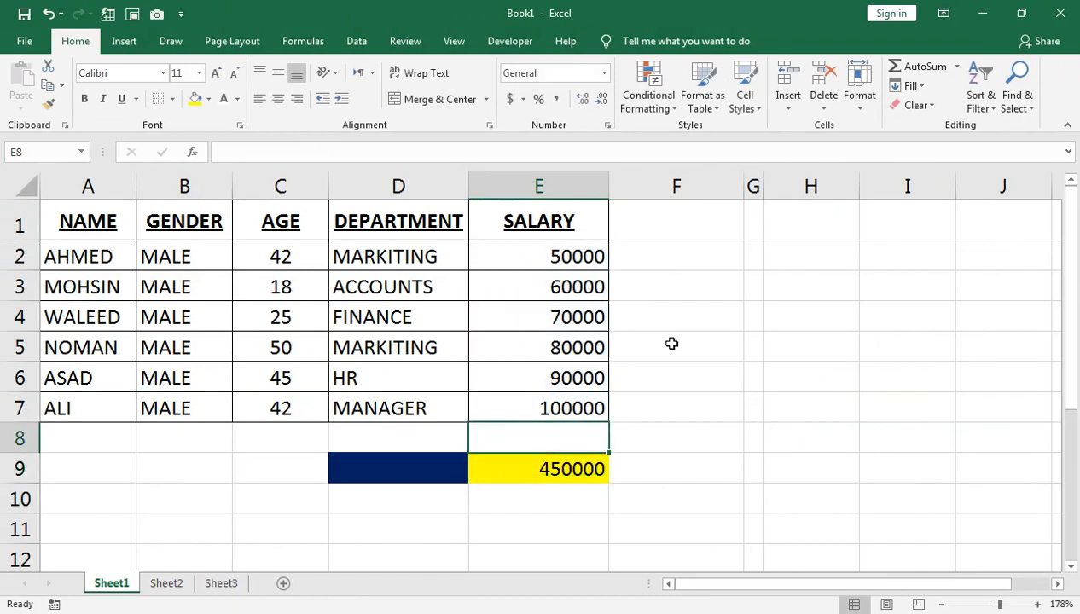
pyautogui.hotkey('alt', '=')
pyautogui.press('Return')
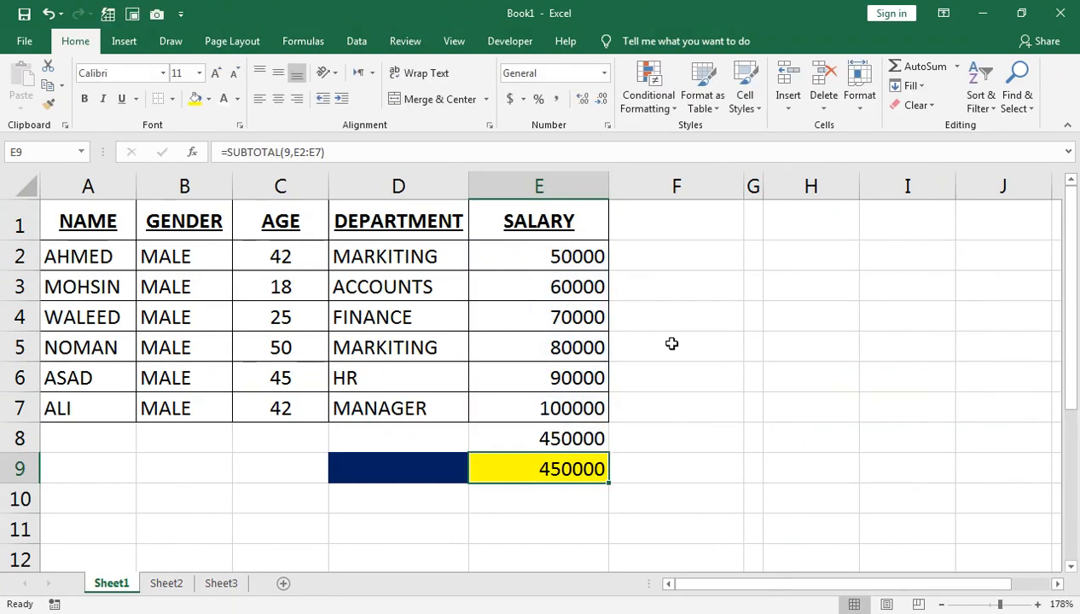
pyautogui.press('Up')
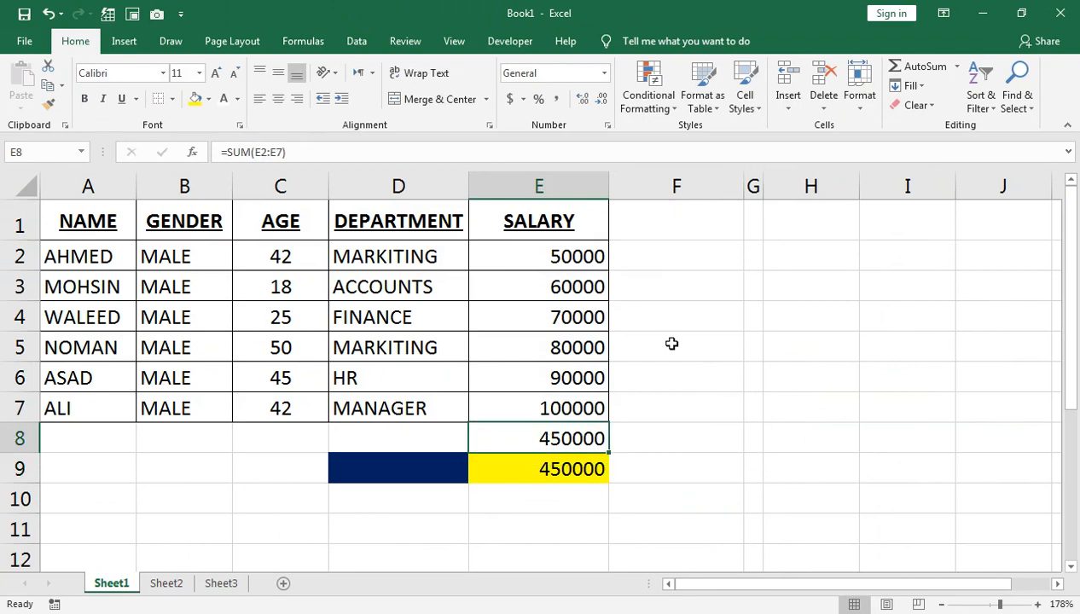
# Enter =AVERAGE(E2:E7) in cell E8 and clear it again
pyautogui.write('=')
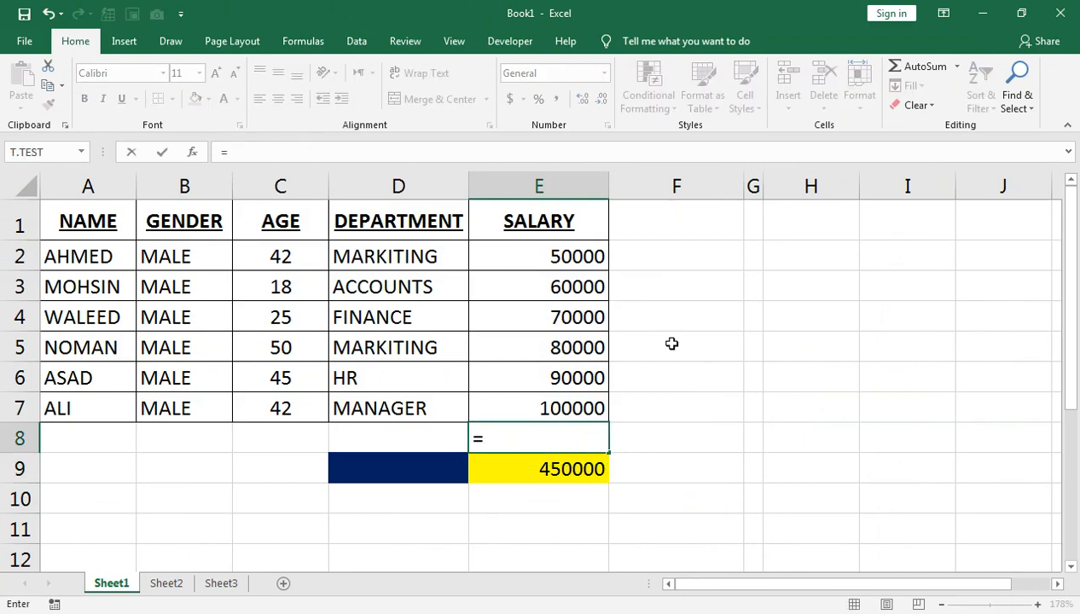
pyautogui.write('AVERAGE(')
pyautogui.press('Up')
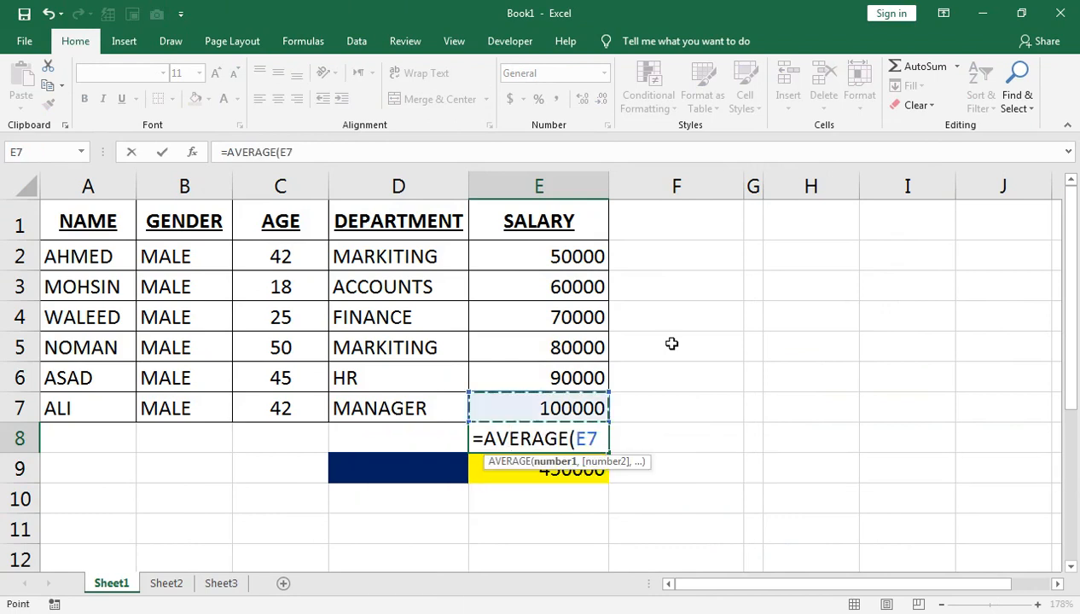
pyautogui.hotkey('shift', 'Up')
pyautogui.hotkey('shift', 'Up')
pyautogui.hotkey('shift', 'Up')
pyautogui.hotkey('shift', 'Up')
pyautogui.hotkey('shift', 'Up')
pyautogui.write(')')
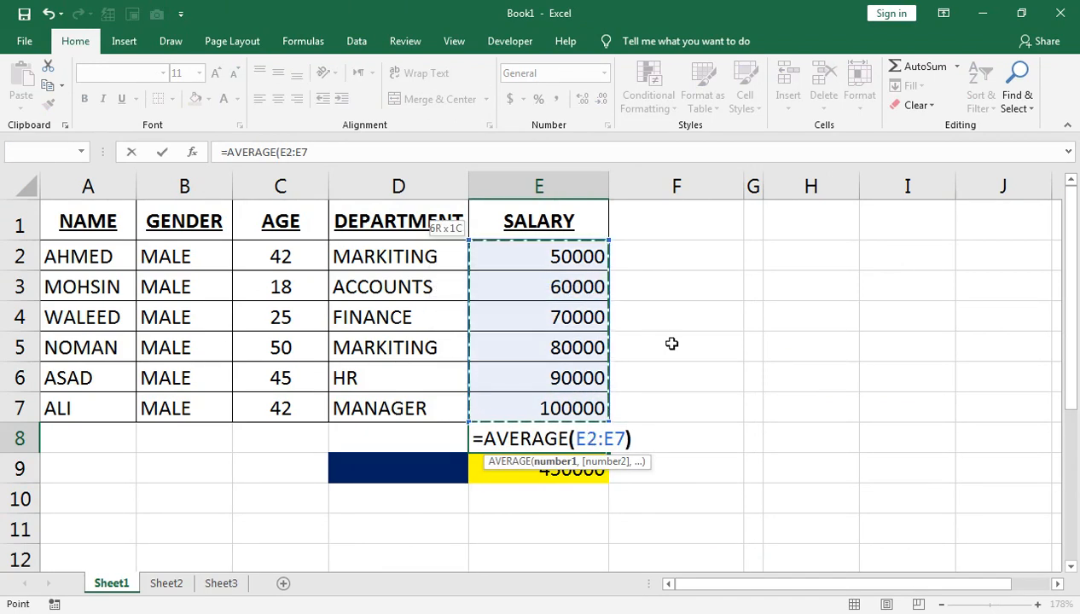
pyautogui.press('Return')
pyautogui.press('Up')
pyautogui.press('Delete')
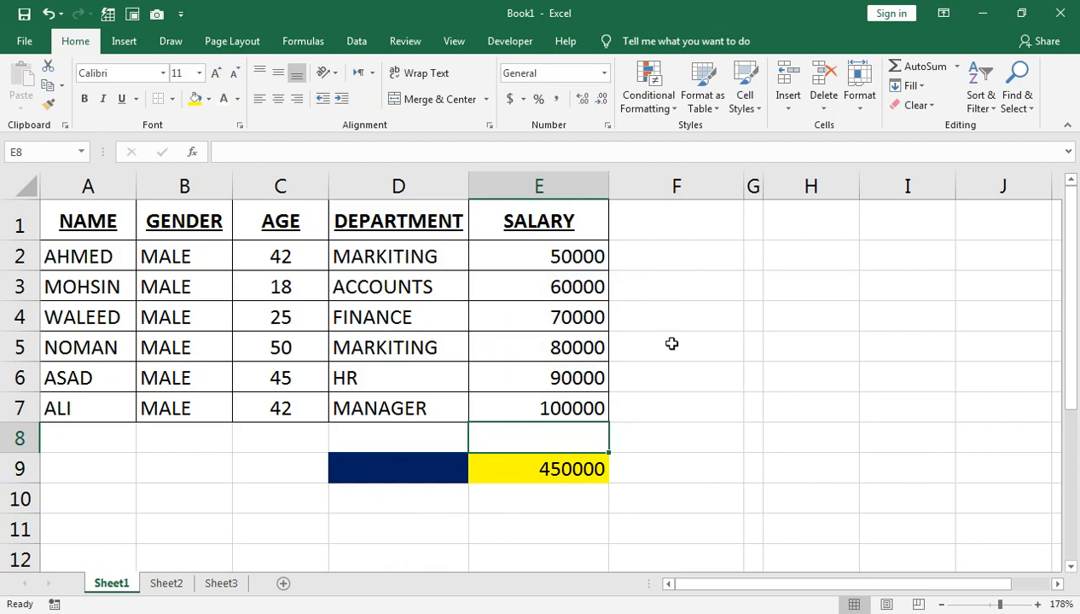
# Enter =COUNT(E2:E7) in cell E8 and clear it again
pyautogui.write('=COUNT')
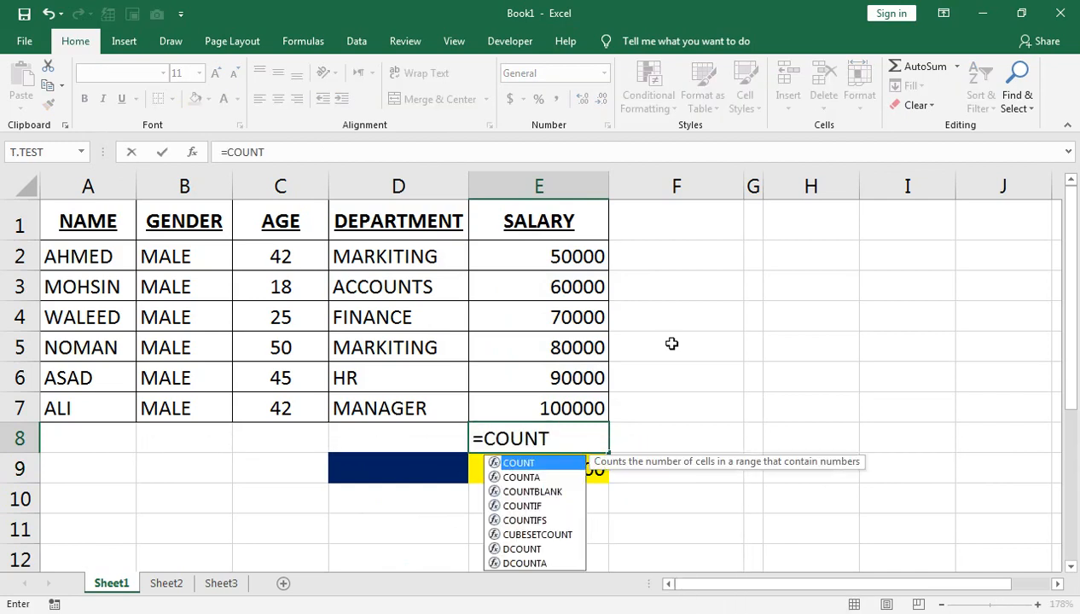
pyautogui.write('(')
pyautogui.press('Up')
pyautogui.hotkey('shift', 'Up')
pyautogui.hotkey('shift', 'Up')
pyautogui.hotkey('shift', 'Up')
pyautogui.hotkey('shift', 'Up')
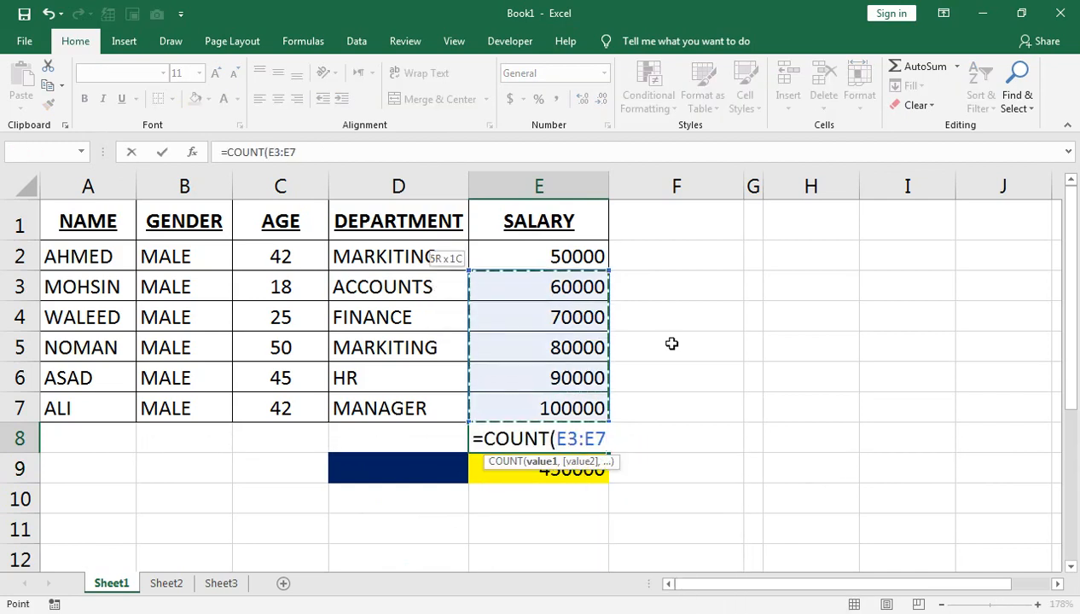
pyautogui.hotkey('shift', 'Up')
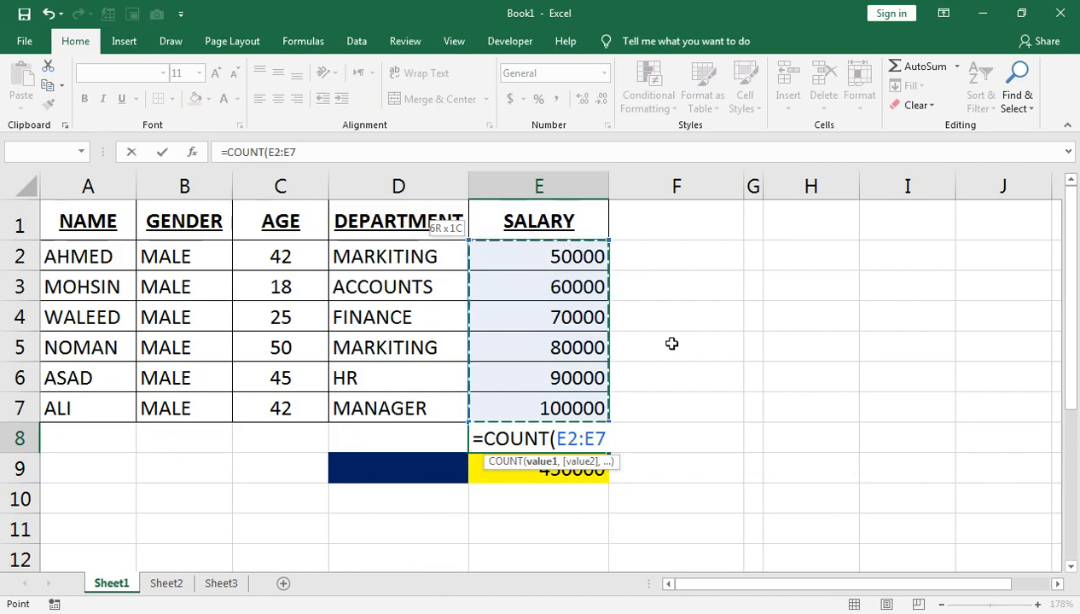
pyautogui.write(')')
pyautogui.hotkey('ctrl', 'Return')
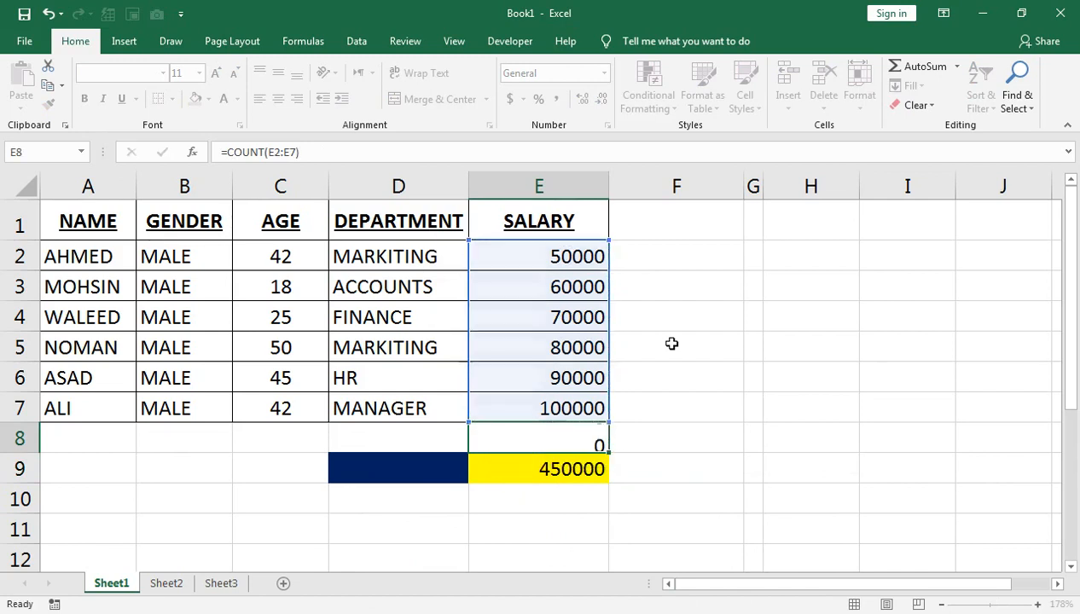
pyautogui.press('Up')
pyautogui.press('Delete')
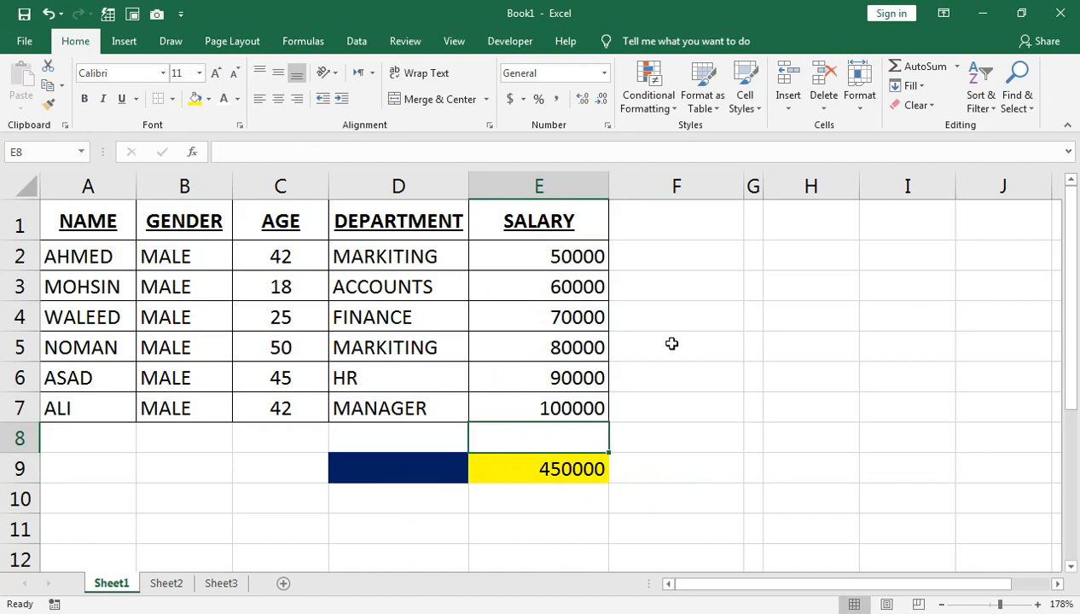
# Change the function number of the SUBTOTAL formula in E9 to 1 for an average
pyautogui.press('Down')
pyautogui.press('Up')
pyautogui.press('Down')
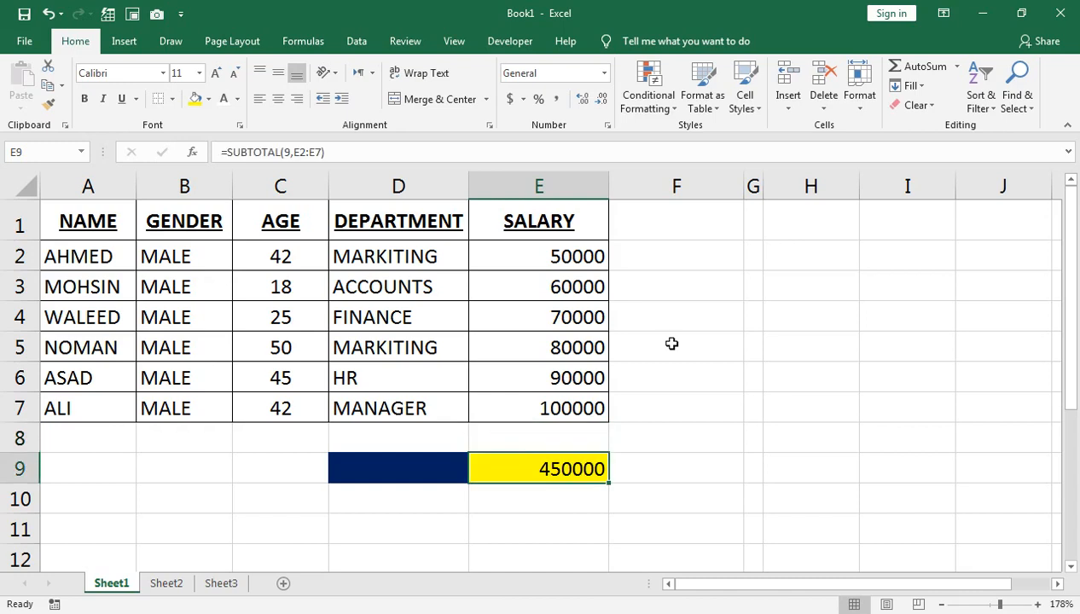
pyautogui.press('F2')
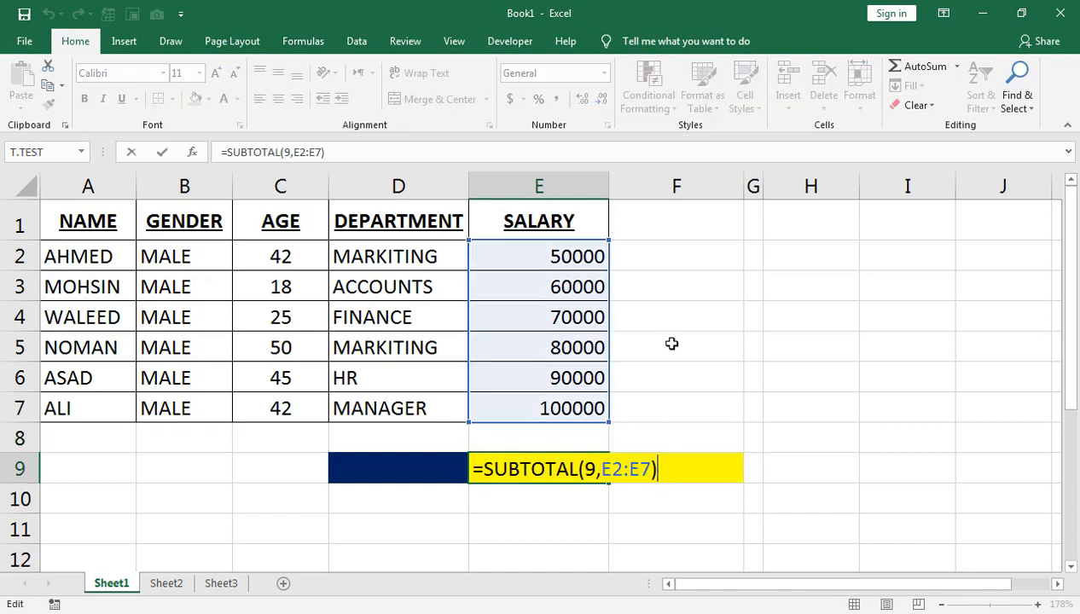
pyautogui.press('Left')
pyautogui.press('Left')
pyautogui.press('Left')
pyautogui.press('Left')
pyautogui.press('Left')
pyautogui.press('Left')
pyautogui.press('Left')
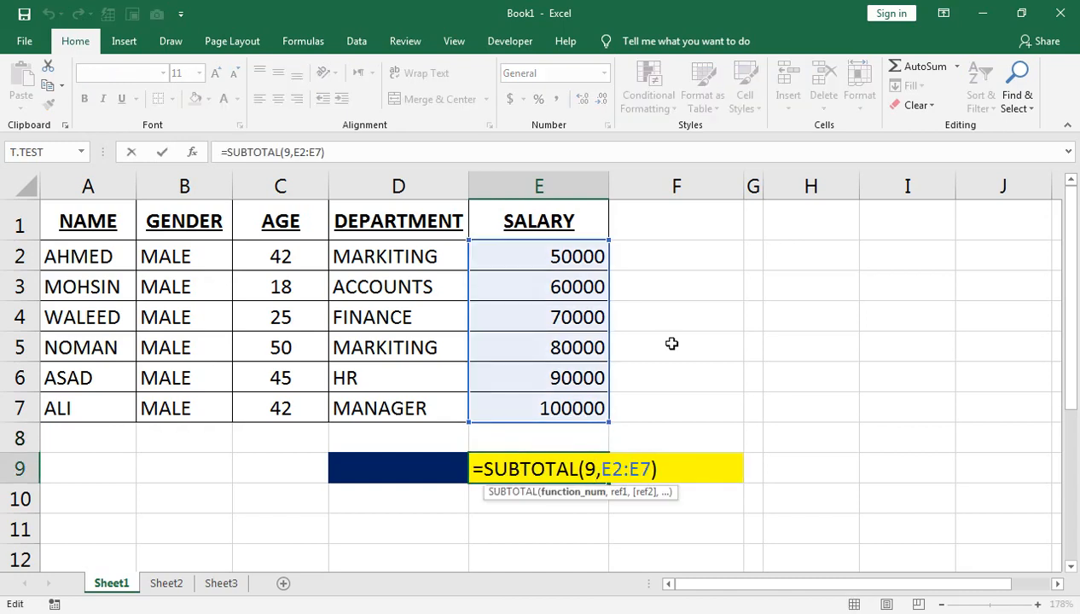
pyautogui.press('BackSpace')
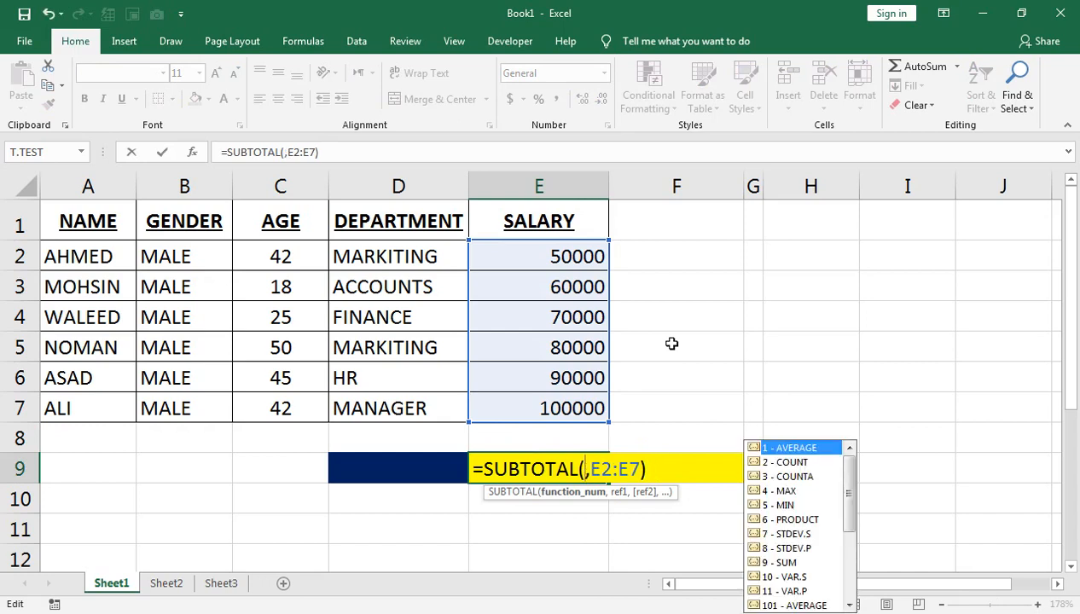
pyautogui.write('1')
pyautogui.press('Return')
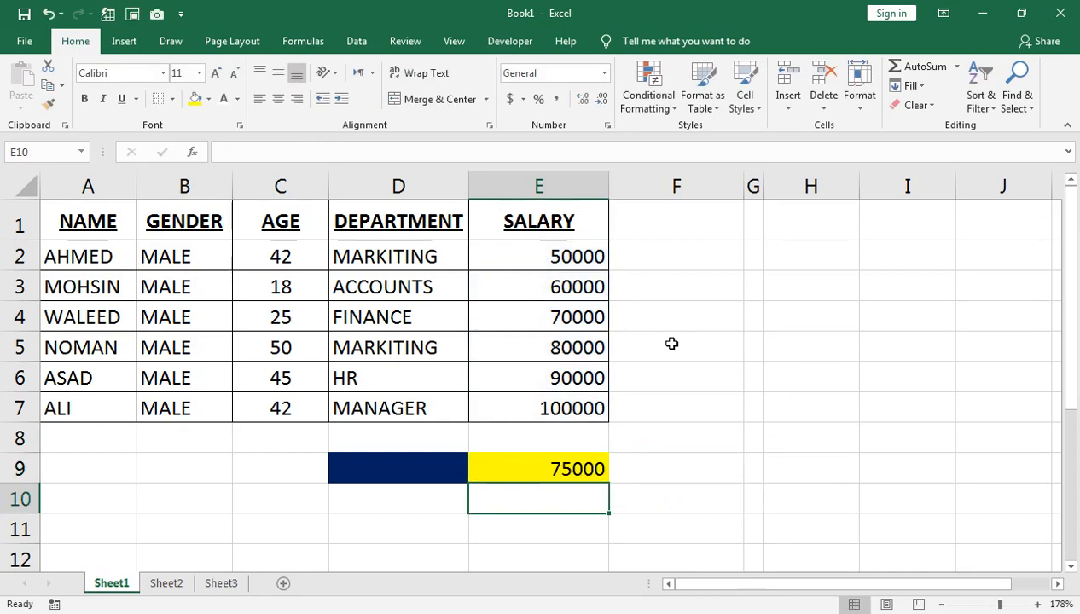
# Change the function number of the SUBTOTAL formula in E9 to 4 for the maximum
pyautogui.press('Up')
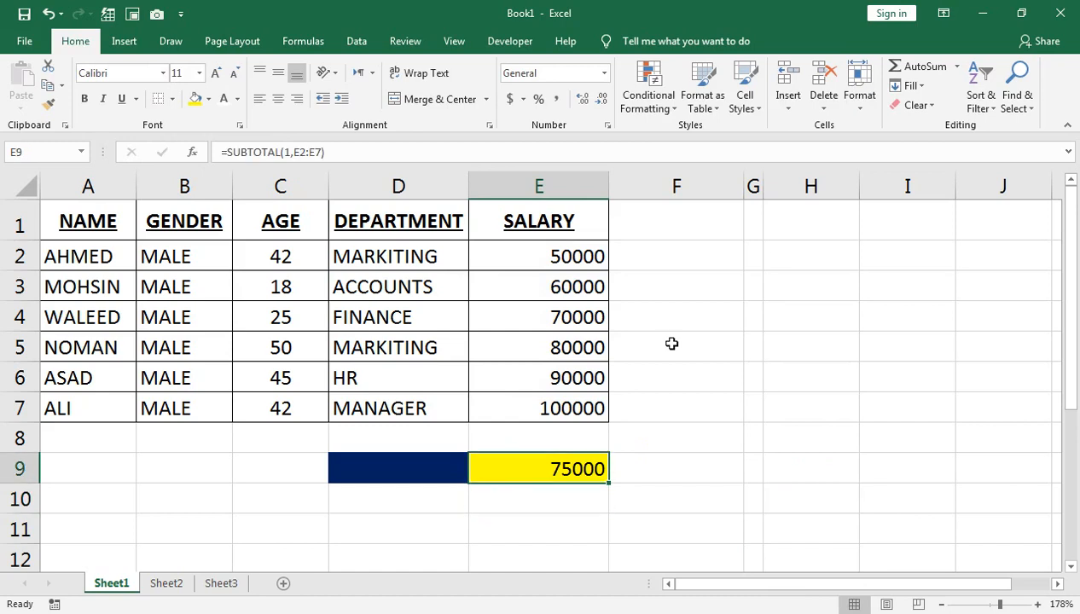
pyautogui.press('F2')
pyautogui.press('Left')
pyautogui.press('Left')
pyautogui.press('Left')
pyautogui.press('Left')
pyautogui.press('Left')
pyautogui.press('Left')
pyautogui.press('Left')
pyautogui.press('BackSpace')
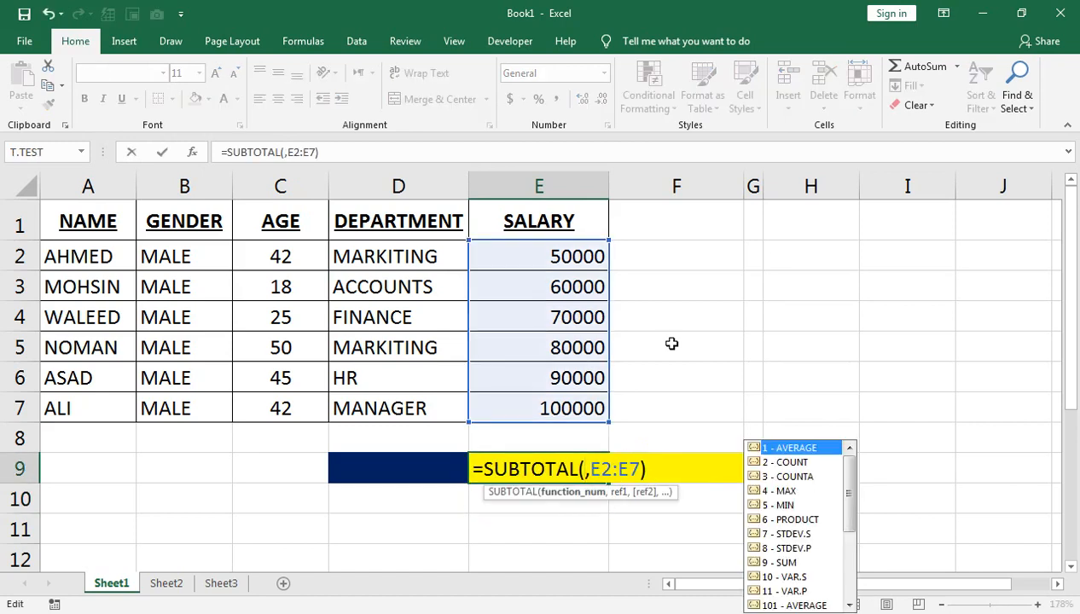
pyautogui.press('Down')
pyautogui.press('Down')
pyautogui.press('Down')
pyautogui.press('Tab')
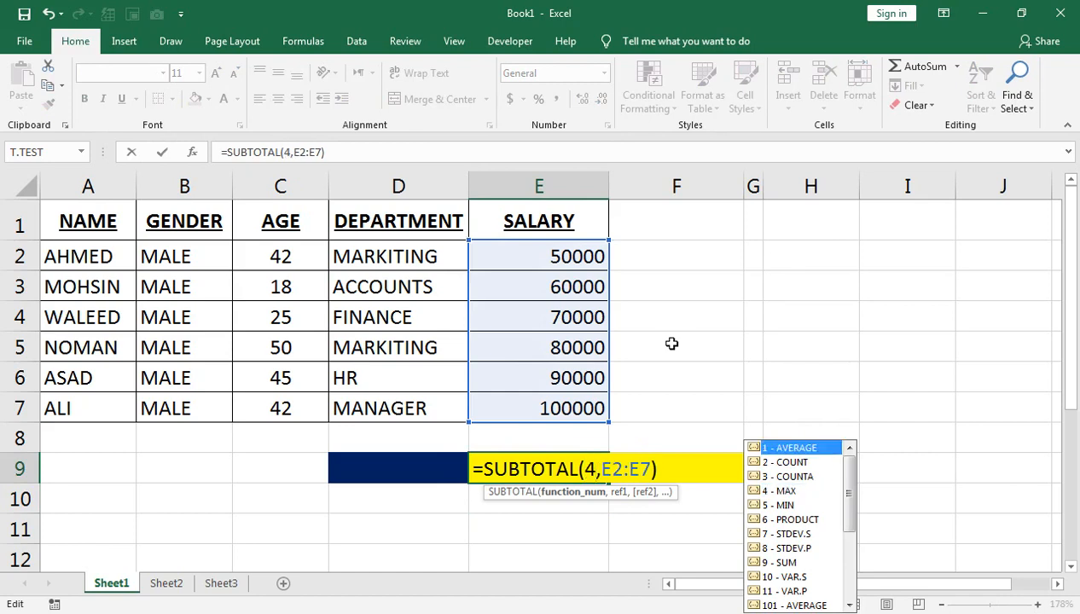
pyautogui.press('Return')
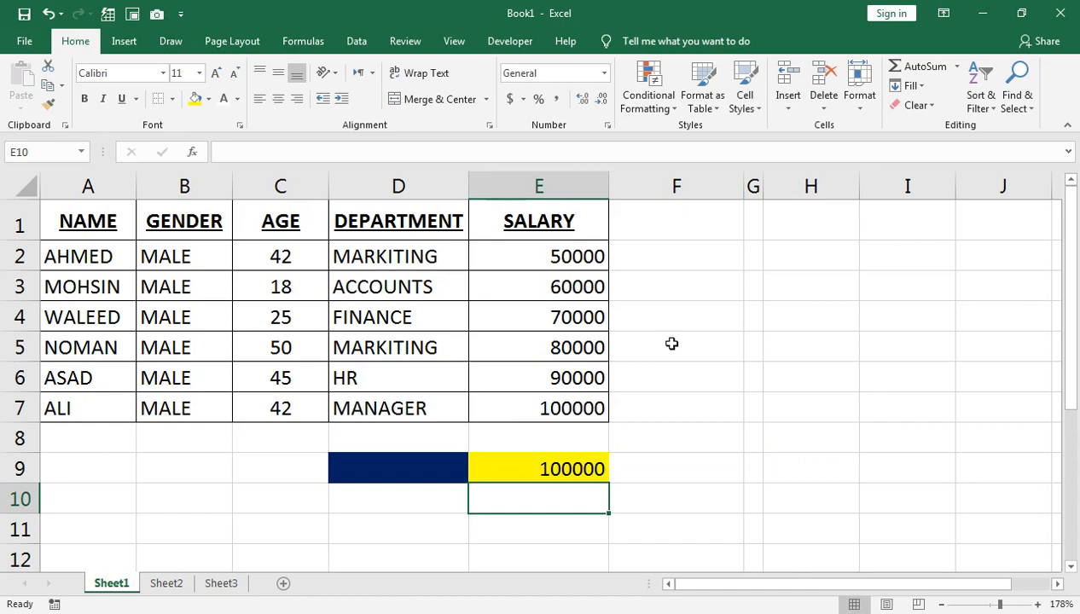
# Enter the label COUNT in the dark blue cell D9 beside the formula
pyautogui.press('Up')
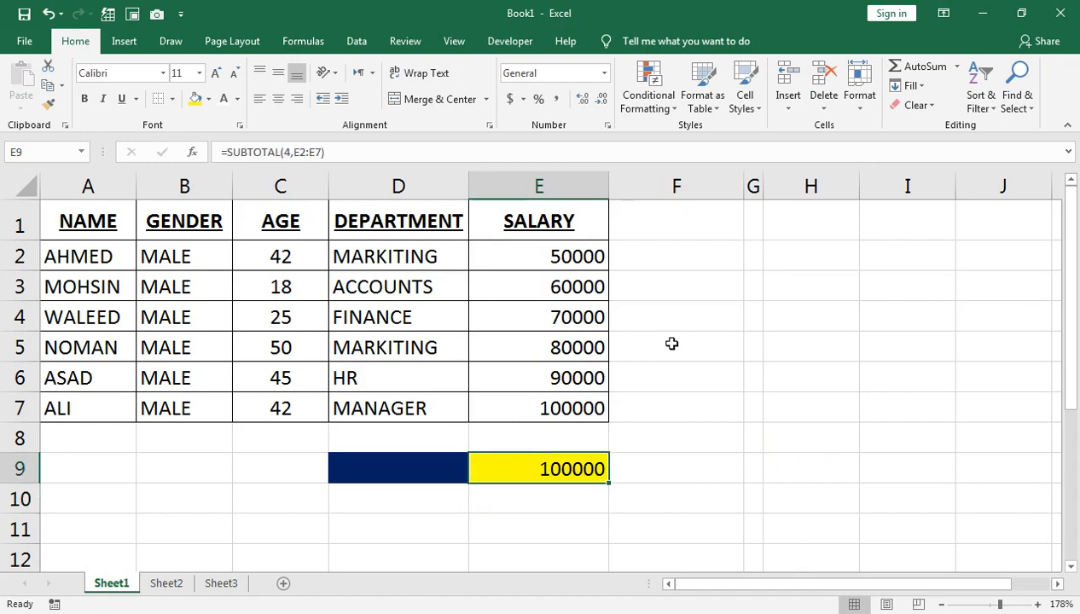
pyautogui.press('Left')
pyautogui.write('SUM')
pyautogui.press('Tab')
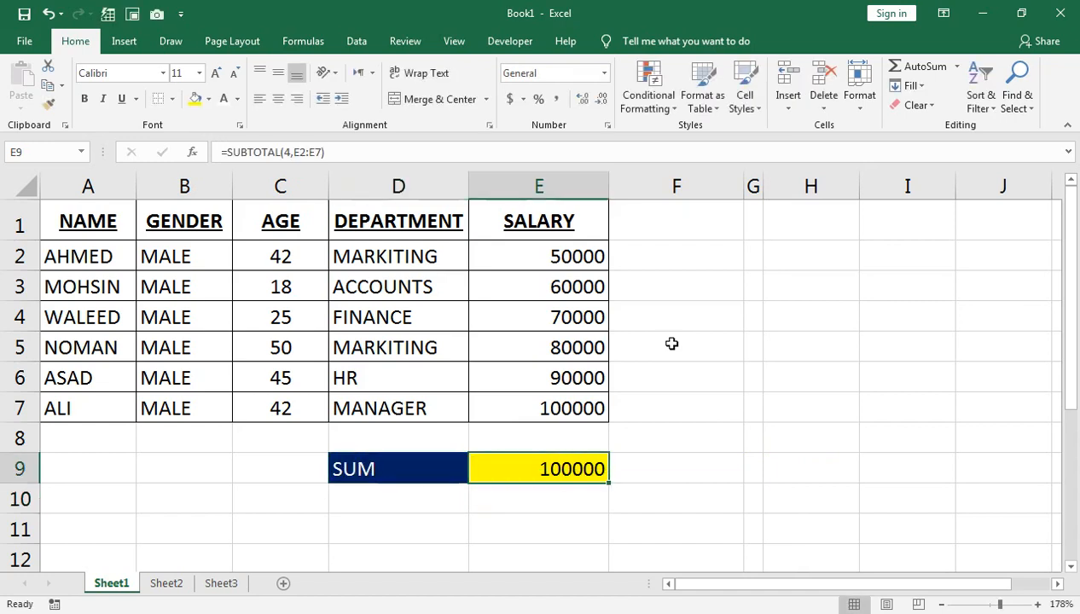
pyautogui.click(394, 470)
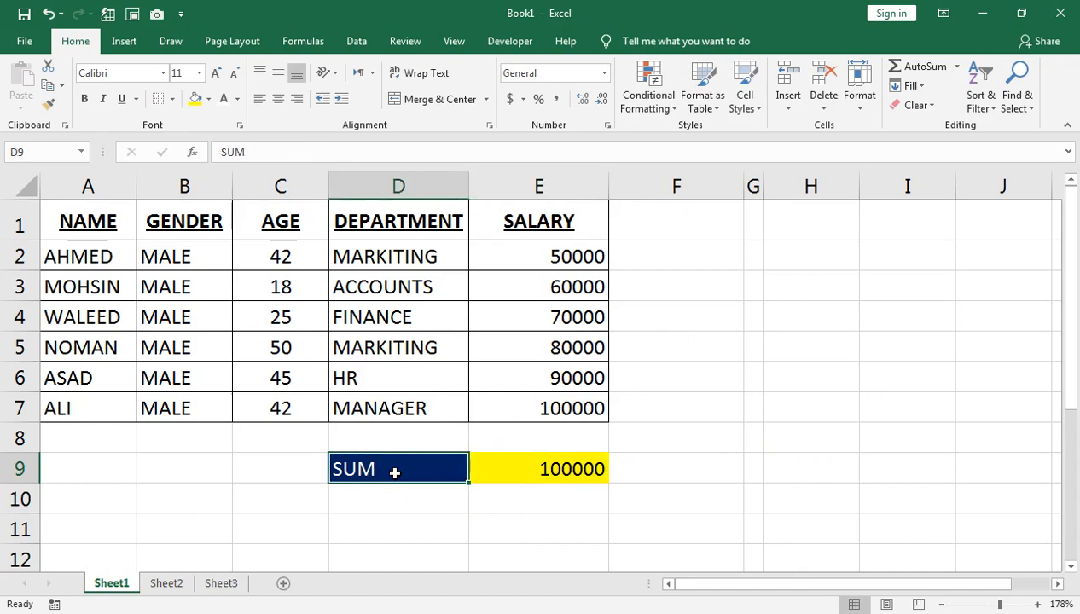
pyautogui.write('COUNT')
pyautogui.press('Return')
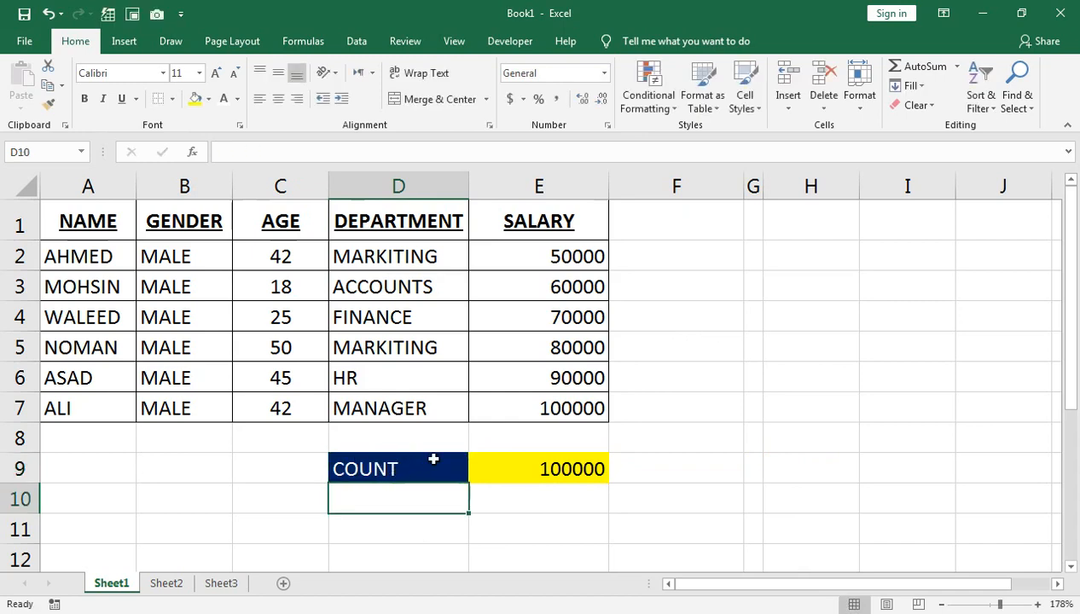
# Clear the formula in E9 and the label in D9
pyautogui.click(477, 467)
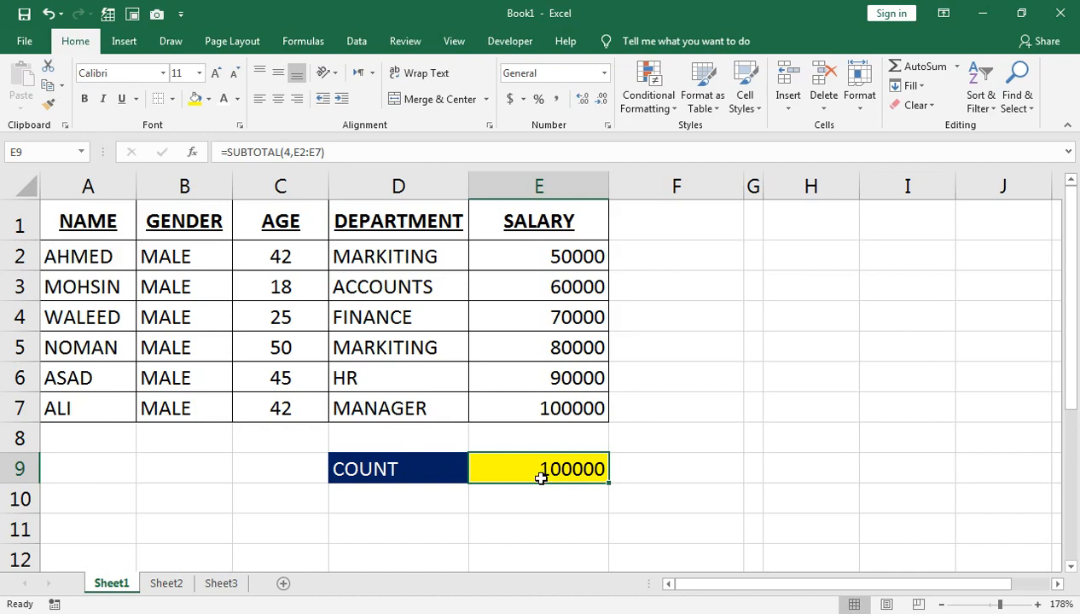
pyautogui.press('Delete')
pyautogui.press('Left')
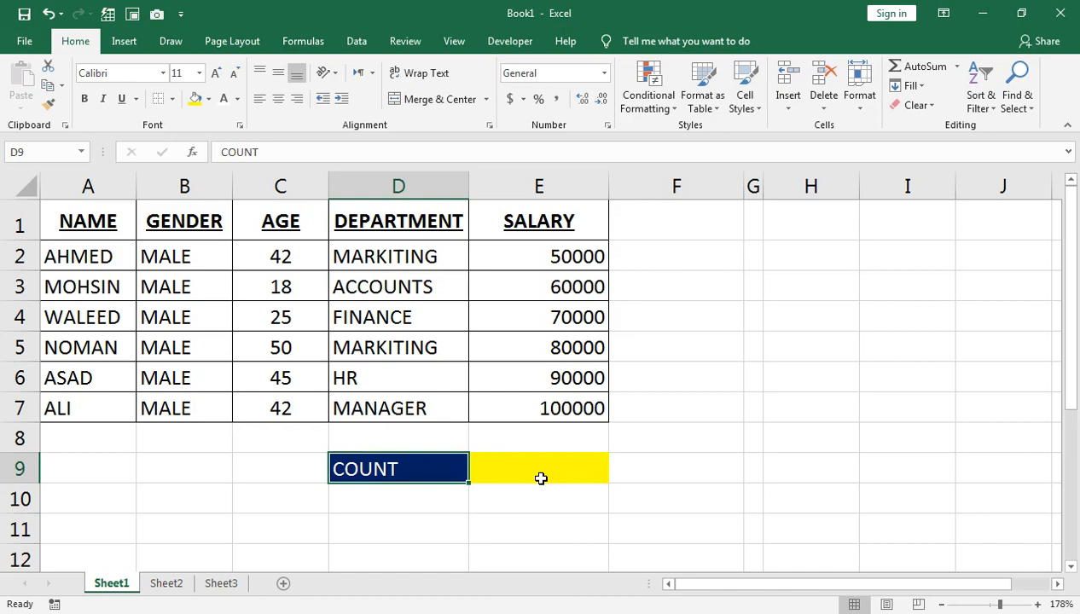
pyautogui.press('Delete')
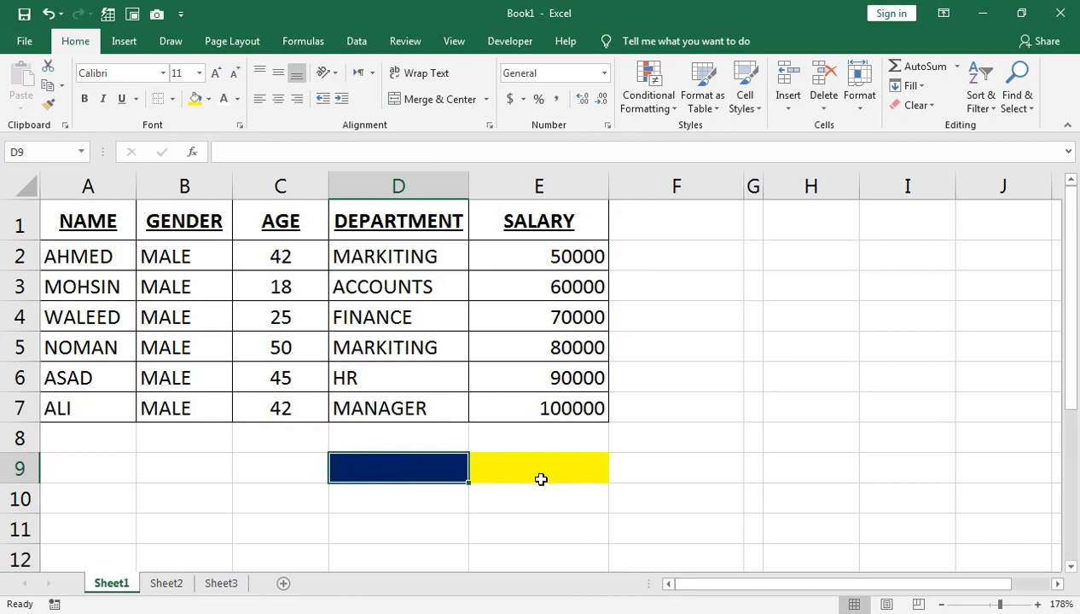
# Add a data validation list to D9 using the labels in H2:H6 as its source
pyautogui.click(584, 461)
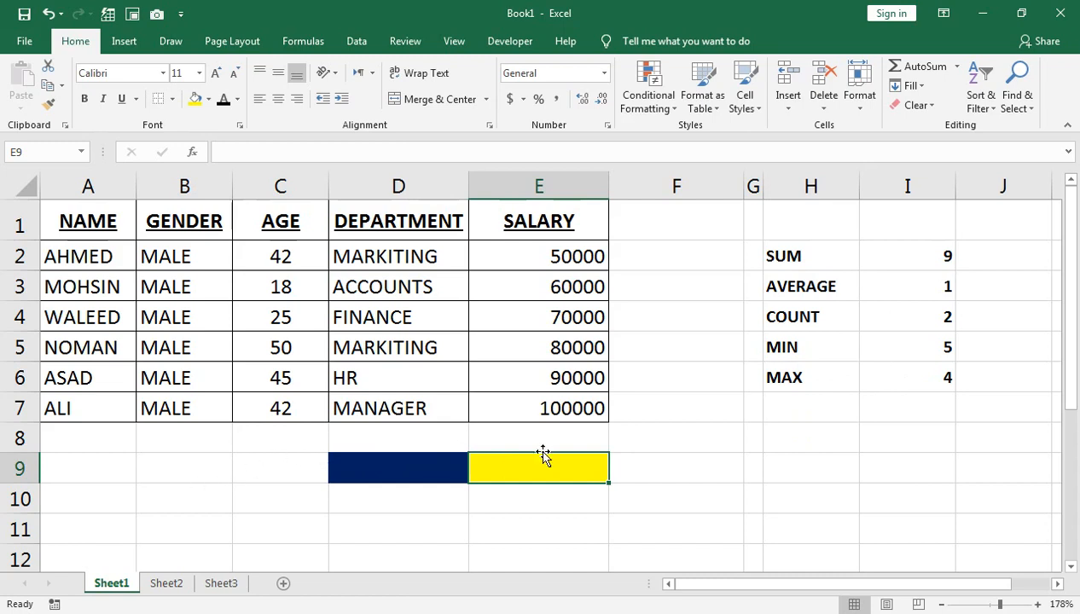
pyautogui.click(431, 471)
pyautogui.click(355, 45)
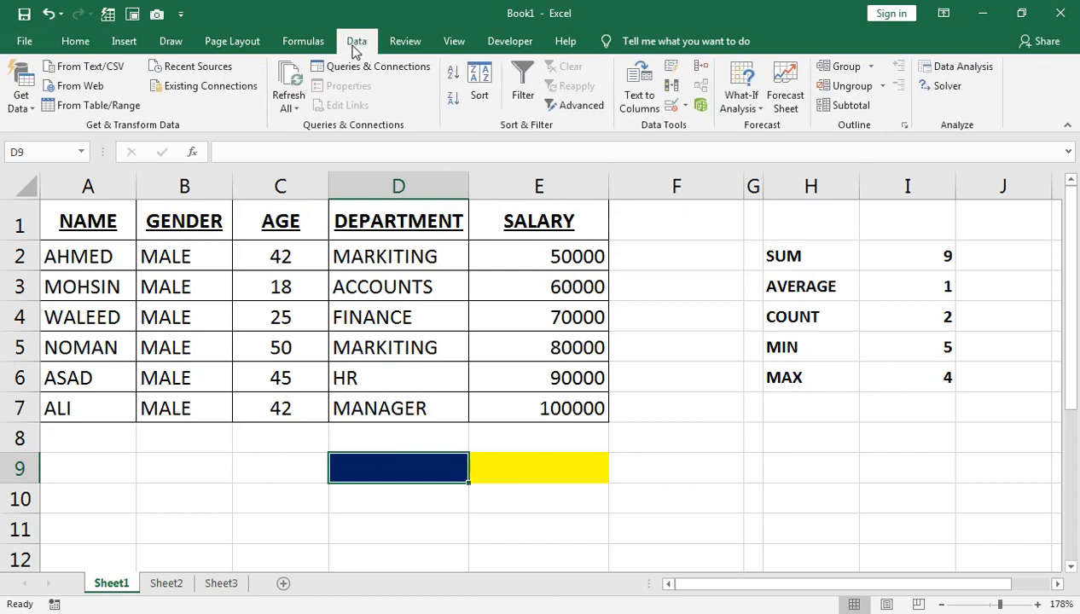
pyautogui.click(673, 104)
pyautogui.click(680, 130)
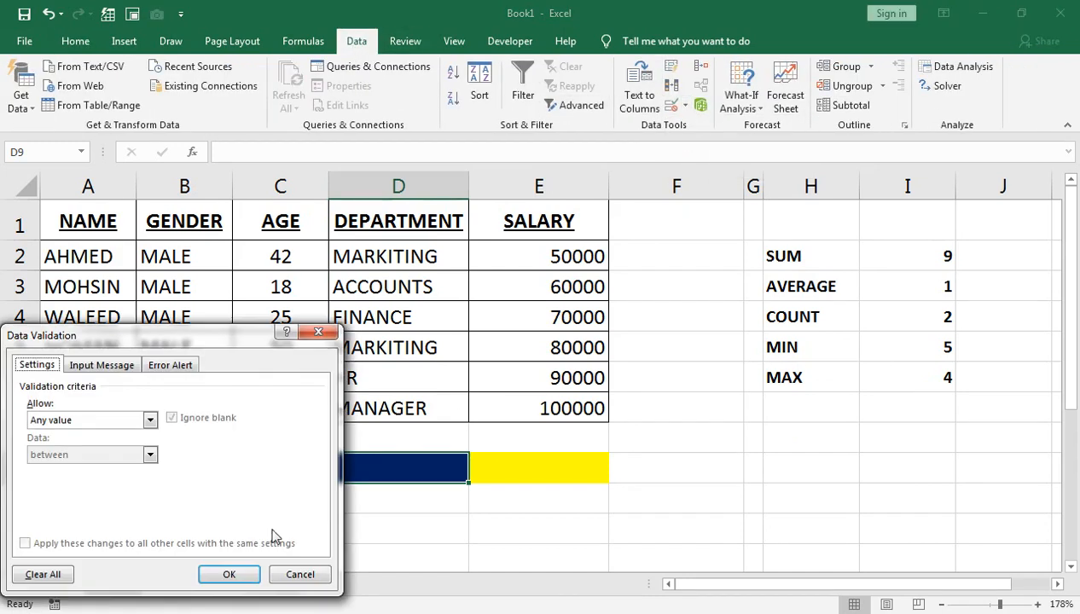
pyautogui.click(77, 420)
pyautogui.click(61, 469)
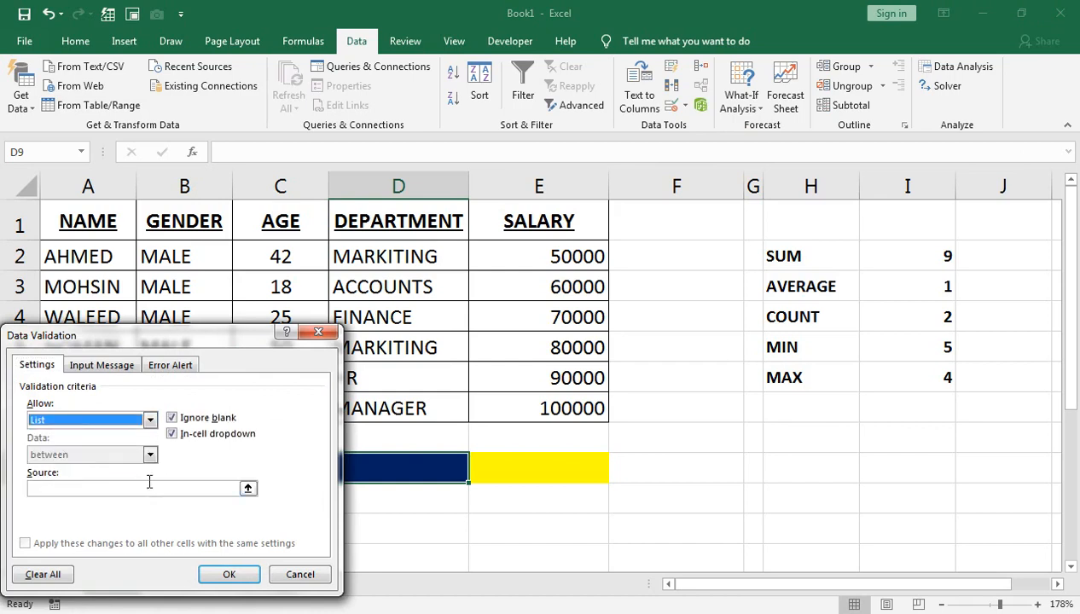
pyautogui.click(152, 487)
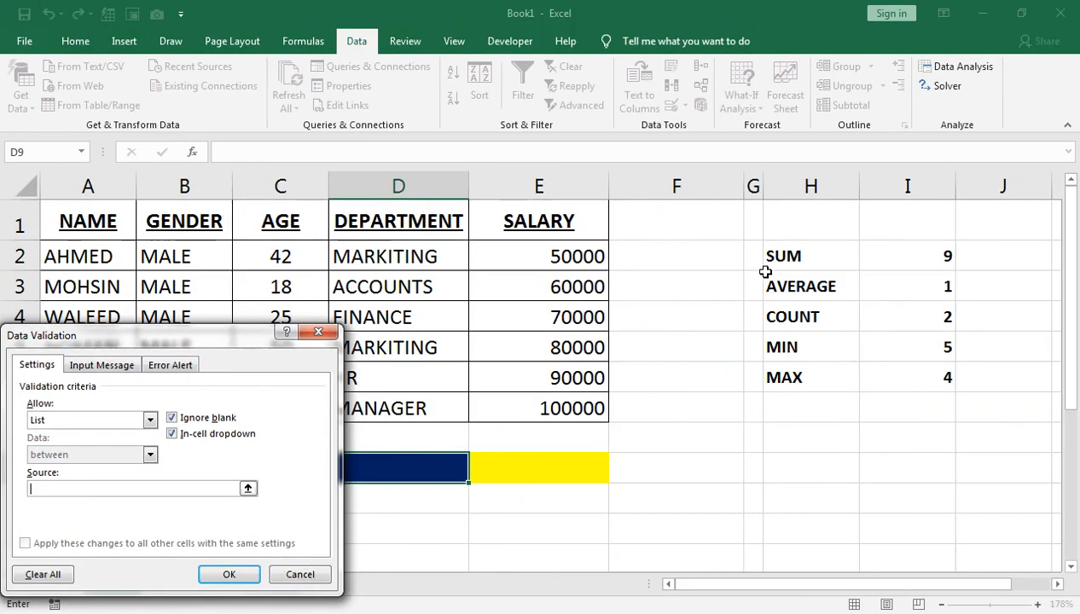
pyautogui.moveTo(768, 261); pyautogui.dragTo(772, 373)
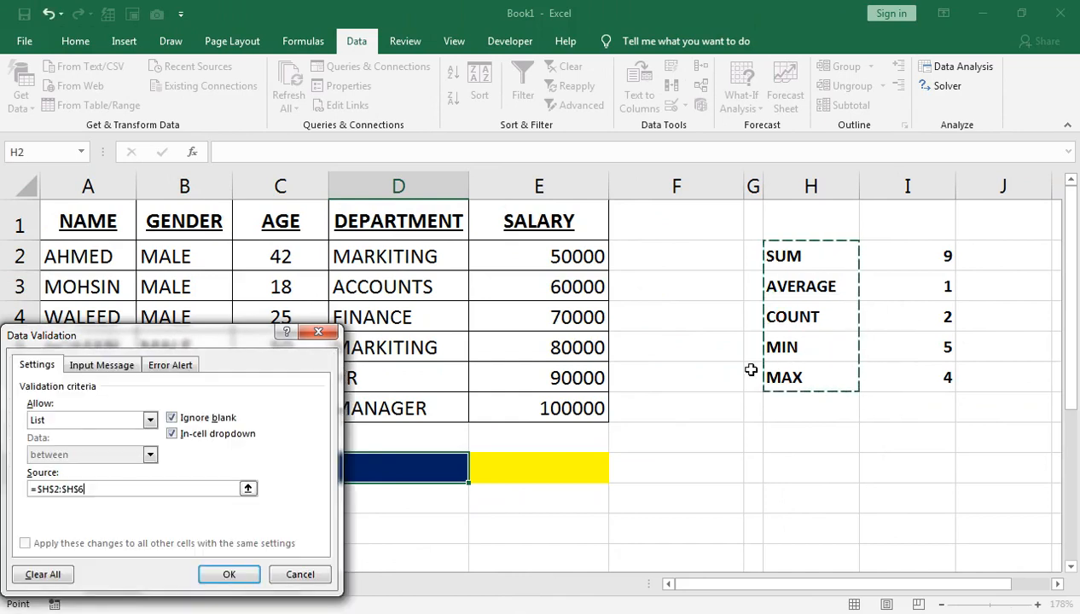
pyautogui.click(229, 574)
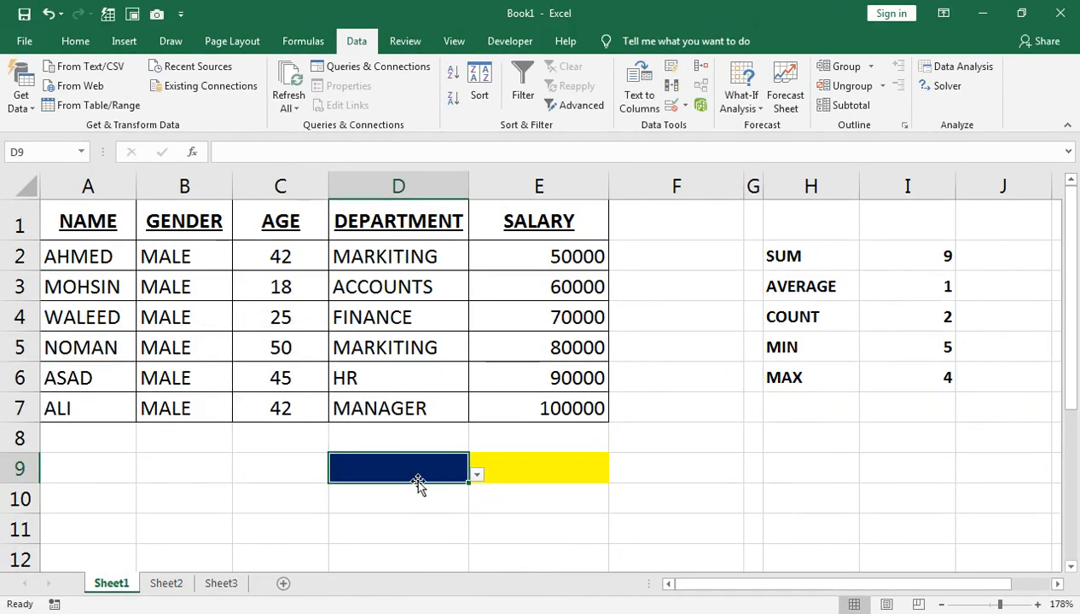
# Choose AVERAGE from the new dropdown list in D9
pyautogui.click(475, 475)
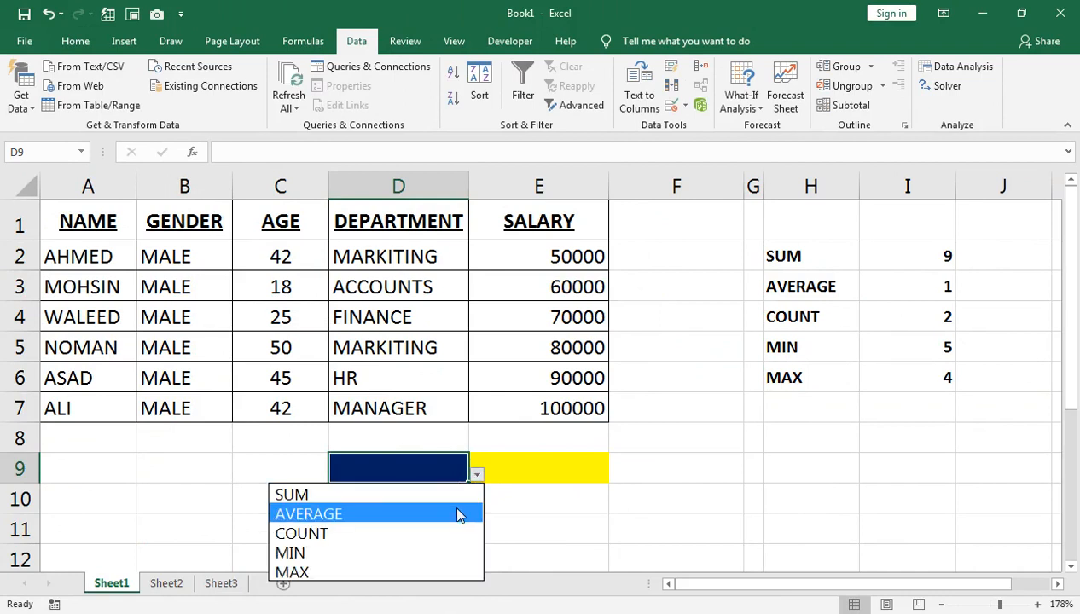
pyautogui.click(458, 514)
pyautogui.click(476, 475)
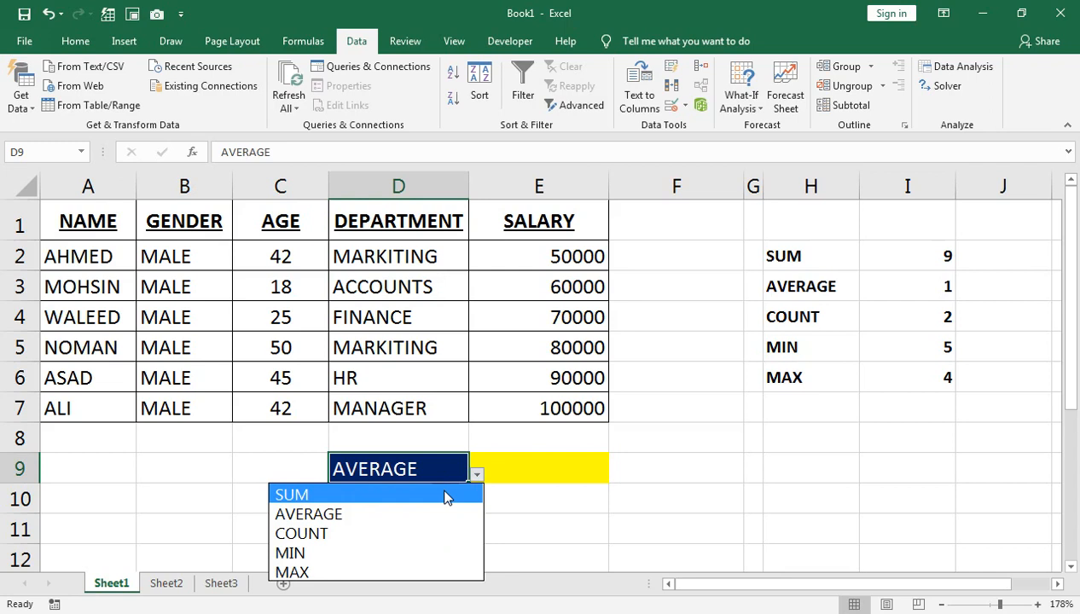
pyautogui.click(419, 464)
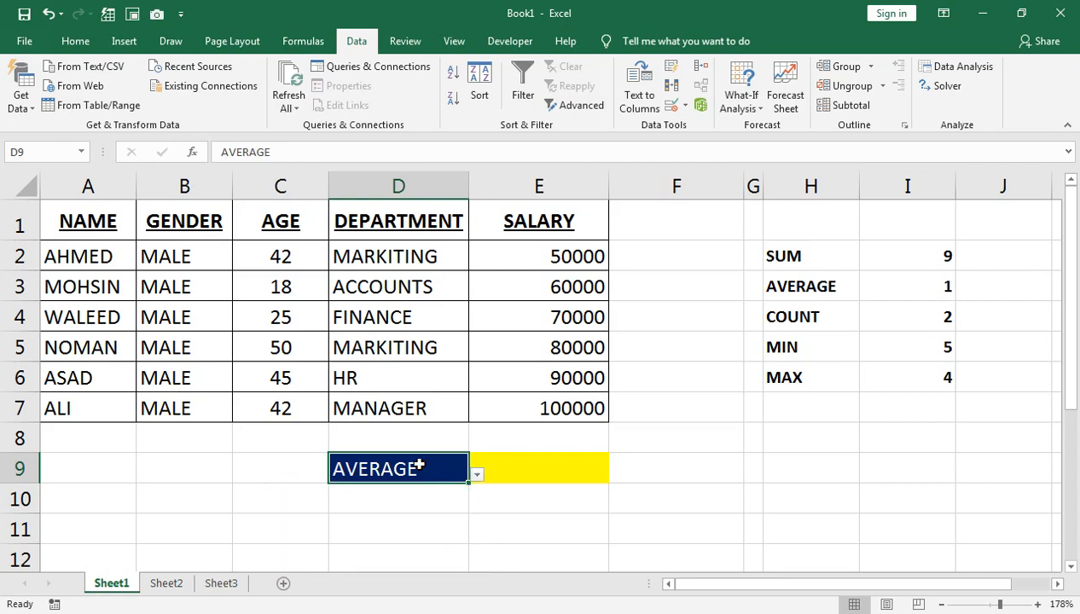
# Start a formula in E9 with SUBTOTAL, nesting a VLOOKUP function as its first argument
pyautogui.click(587, 464)
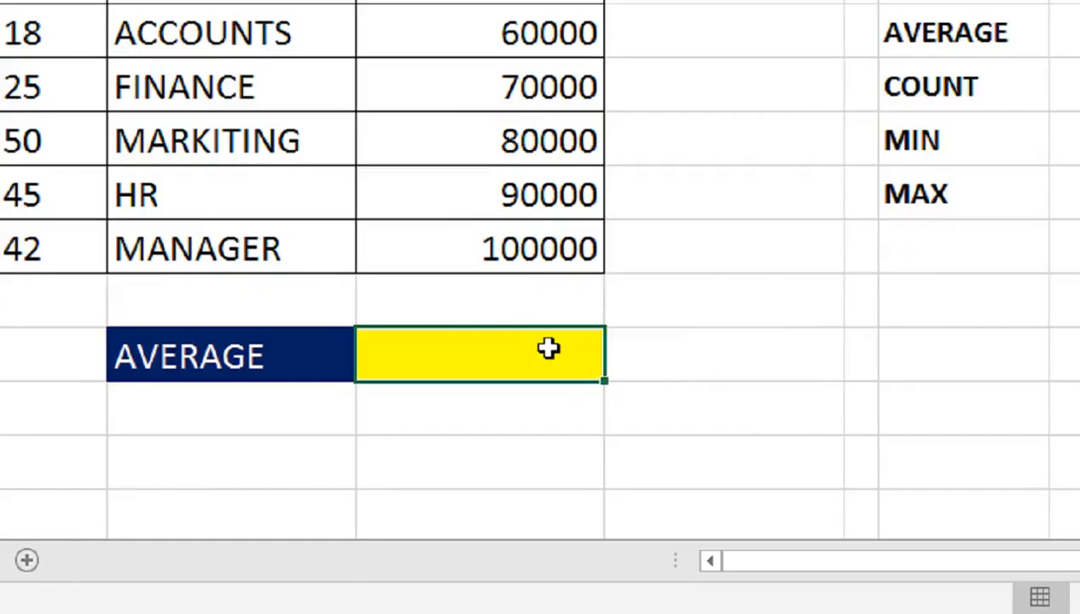
pyautogui.write('=SUB')
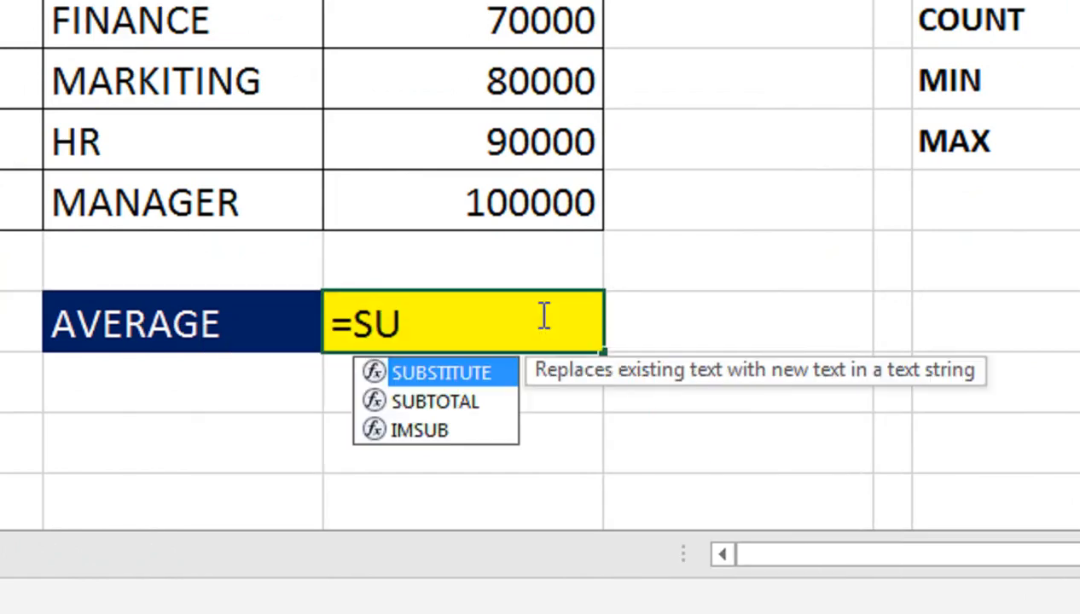
pyautogui.write('T')
pyautogui.press('Tab')
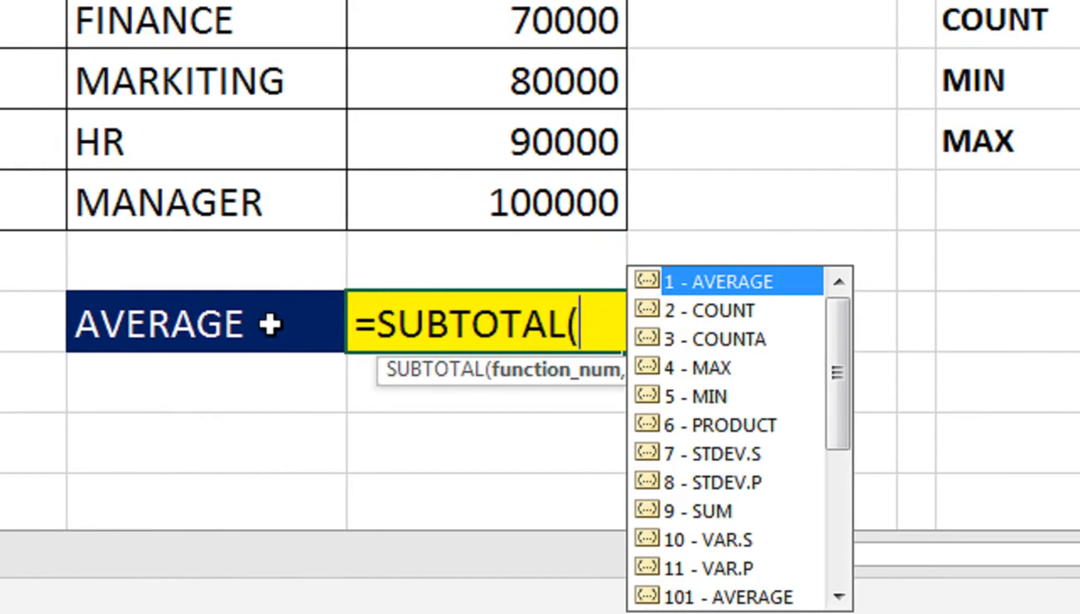
pyautogui.write('VLO')
pyautogui.press('BackSpace')
pyautogui.press('BackSpace')
pyautogui.press('BackSpace')
pyautogui.write('1')
pyautogui.press('BackSpace')
pyautogui.write('VLO')
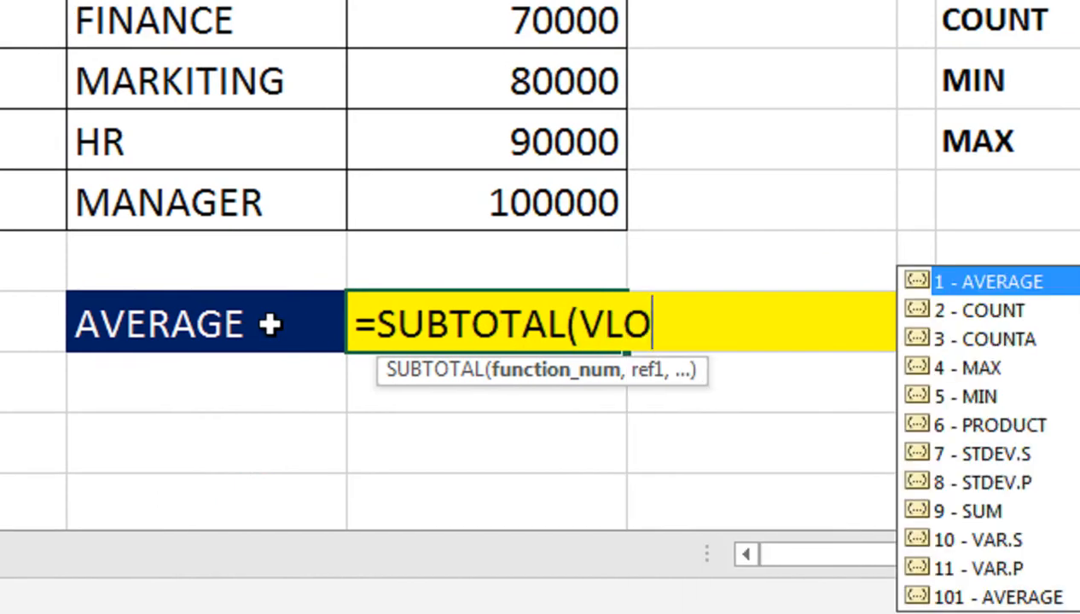
pyautogui.write('O')
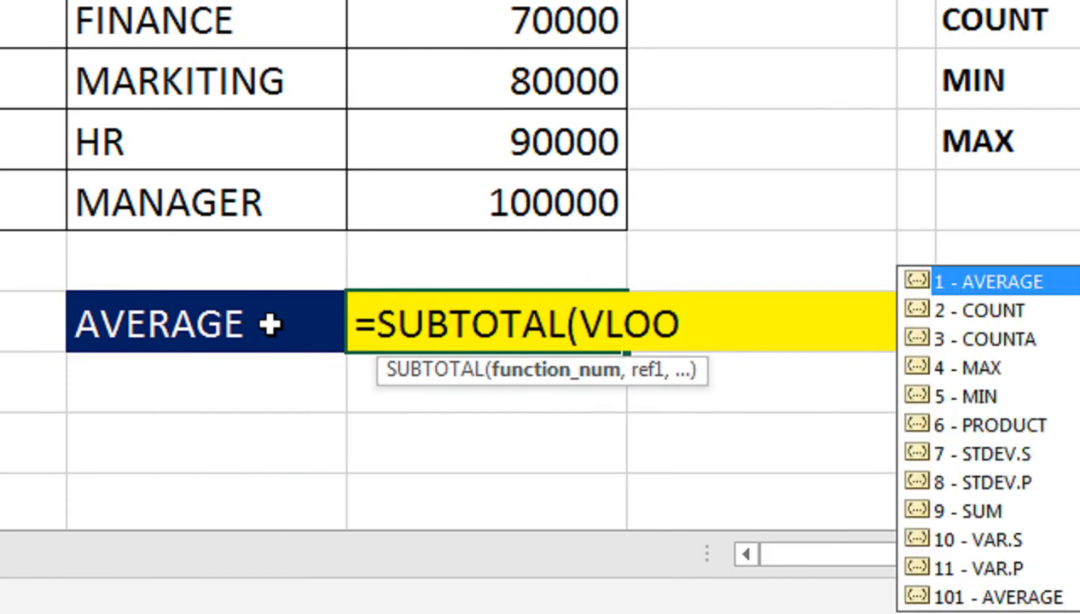
pyautogui.write('KUP(')
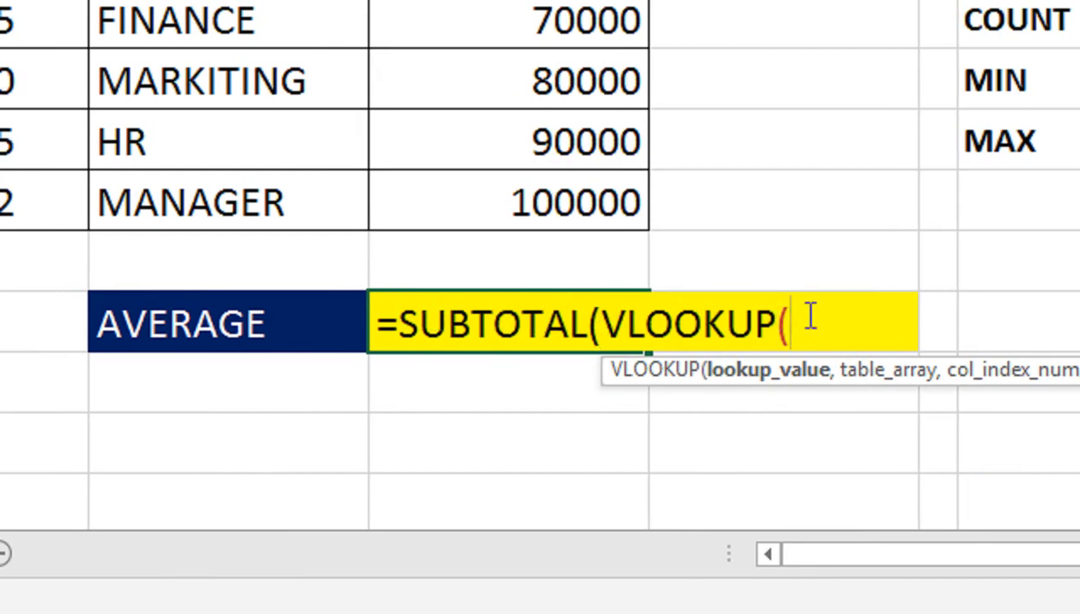
# Give the VLOOKUP the arguments D9, H2:I6, column 2 and FALSE for an exact match
pyautogui.click(335, 314)
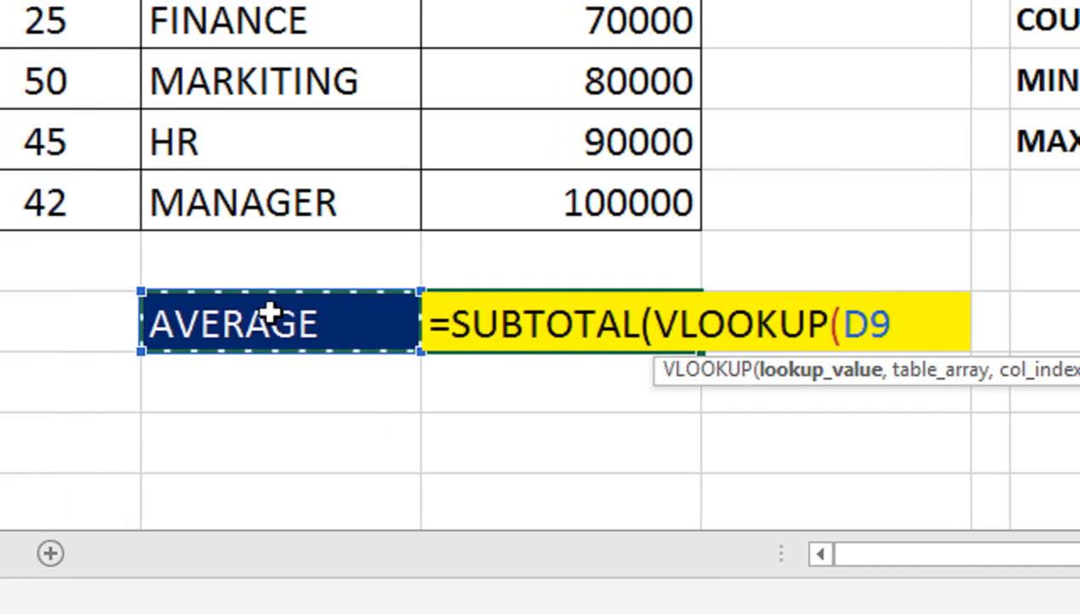
pyautogui.write(',')
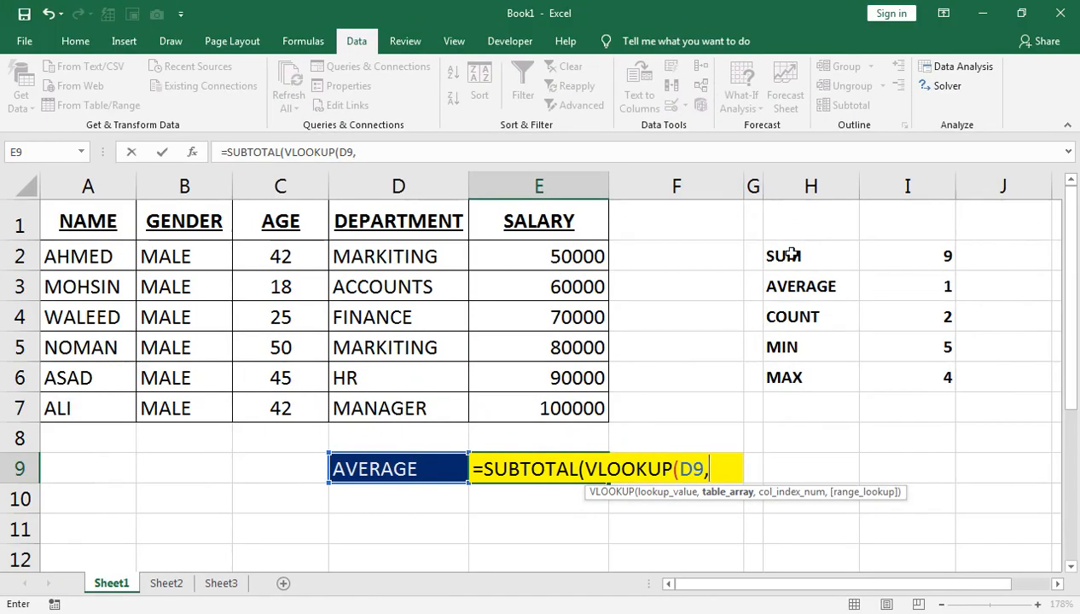
pyautogui.moveTo(790, 248); pyautogui.dragTo(855, 354)
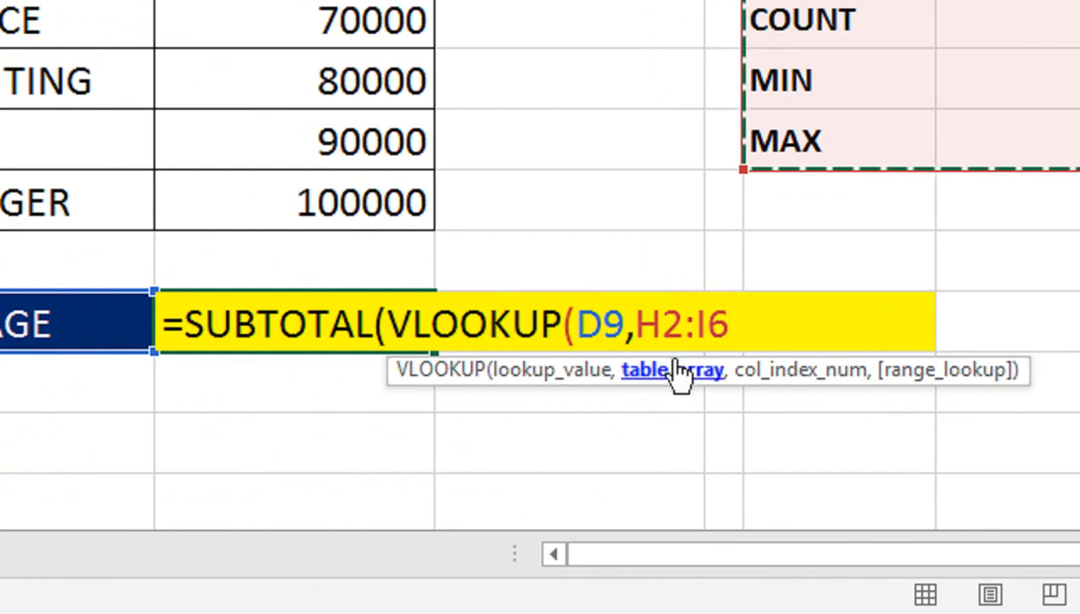
pyautogui.write(',')
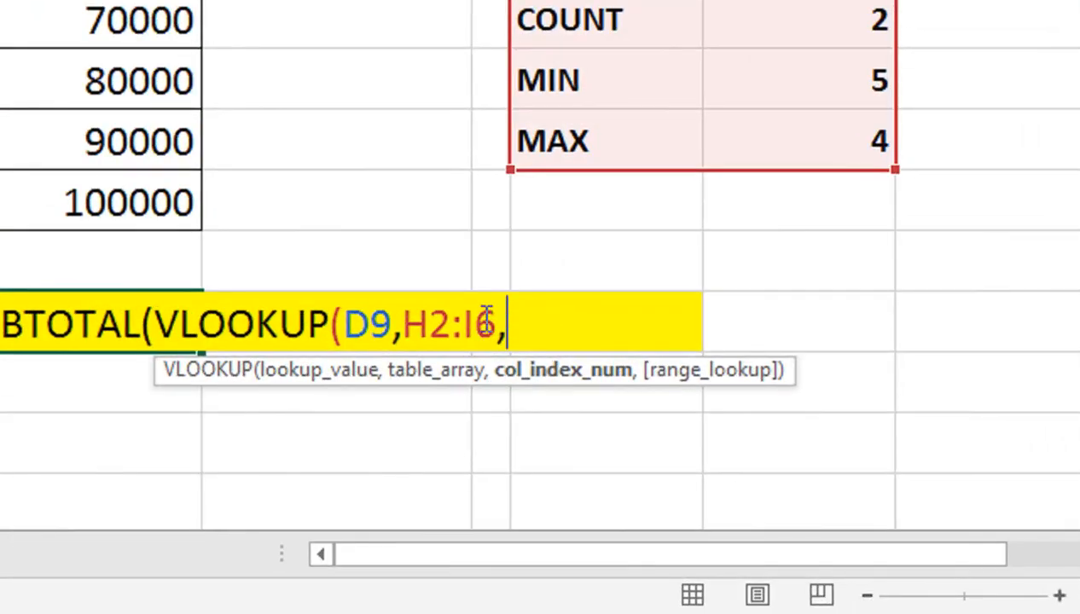
pyautogui.write('2,')
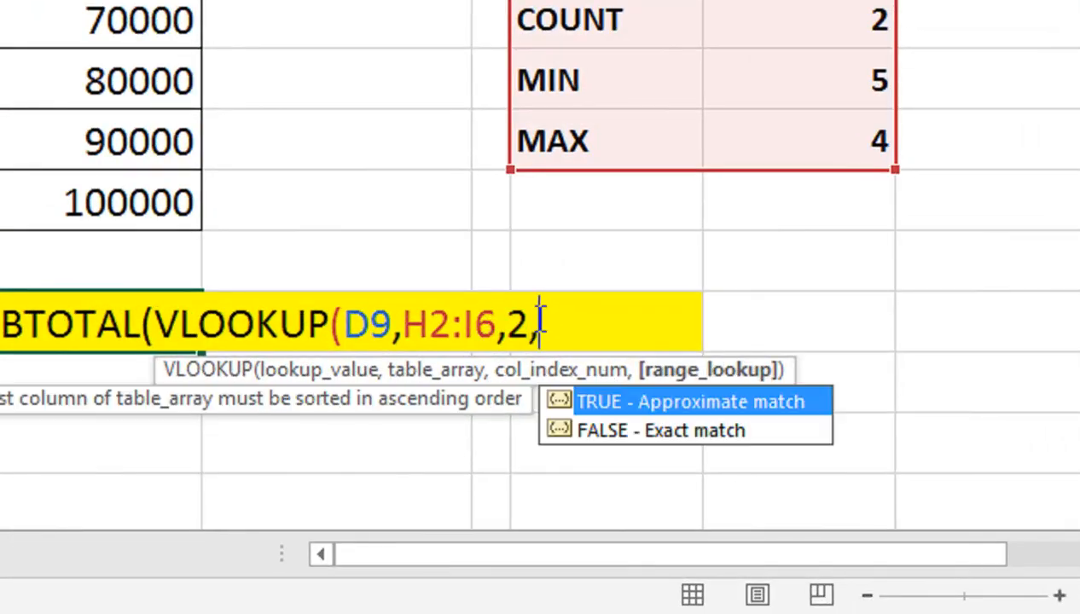
pyautogui.press('Down')
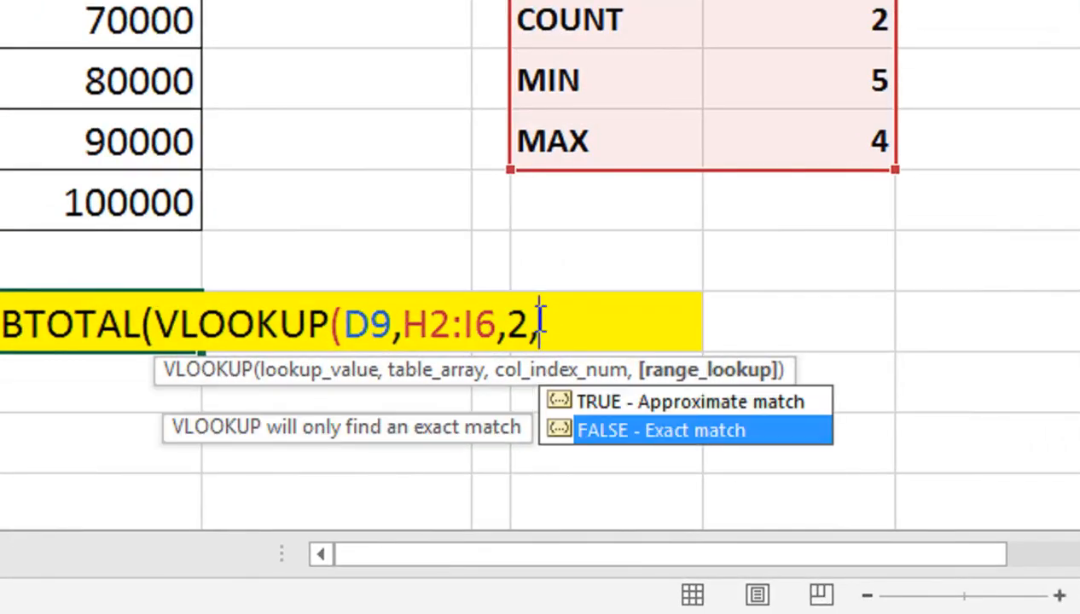
pyautogui.press('Tab')
pyautogui.write(')')
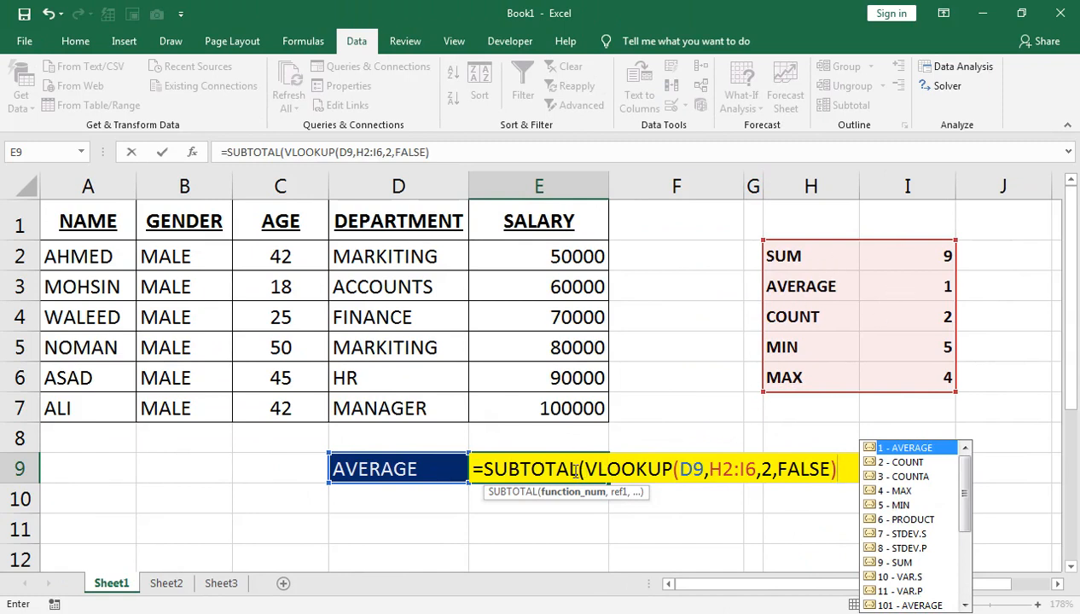
# Complete the SUBTOTAL formula with the salary range E2:E7 as its reference and enter it
pyautogui.write(',')
pyautogui.moveTo(550, 240); pyautogui.dragTo(547, 402)
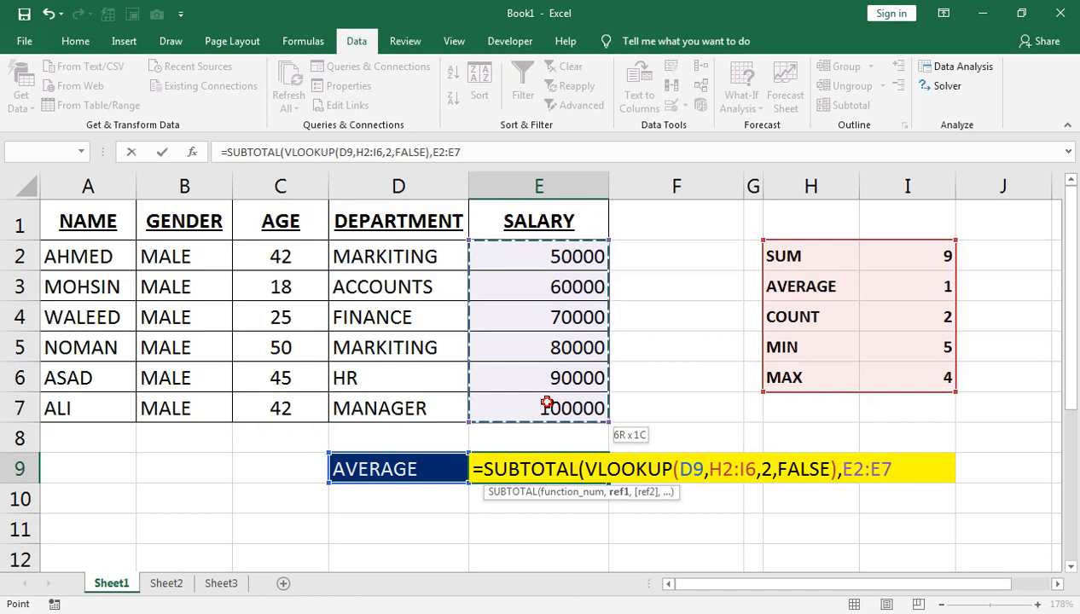
pyautogui.moveTo(547, 403); pyautogui.dragTo(547, 403)
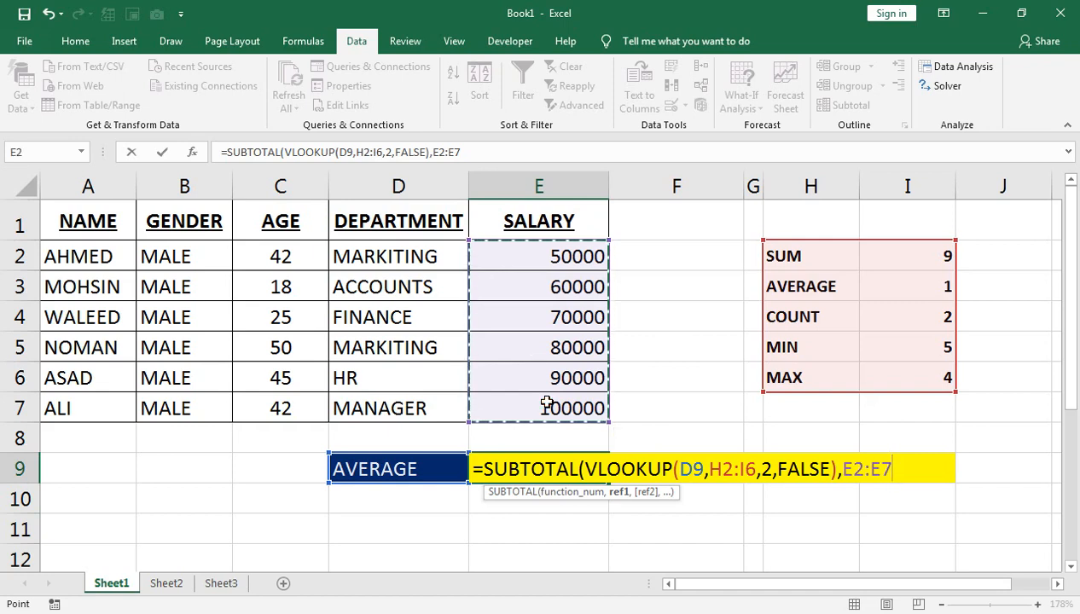
pyautogui.write(')')
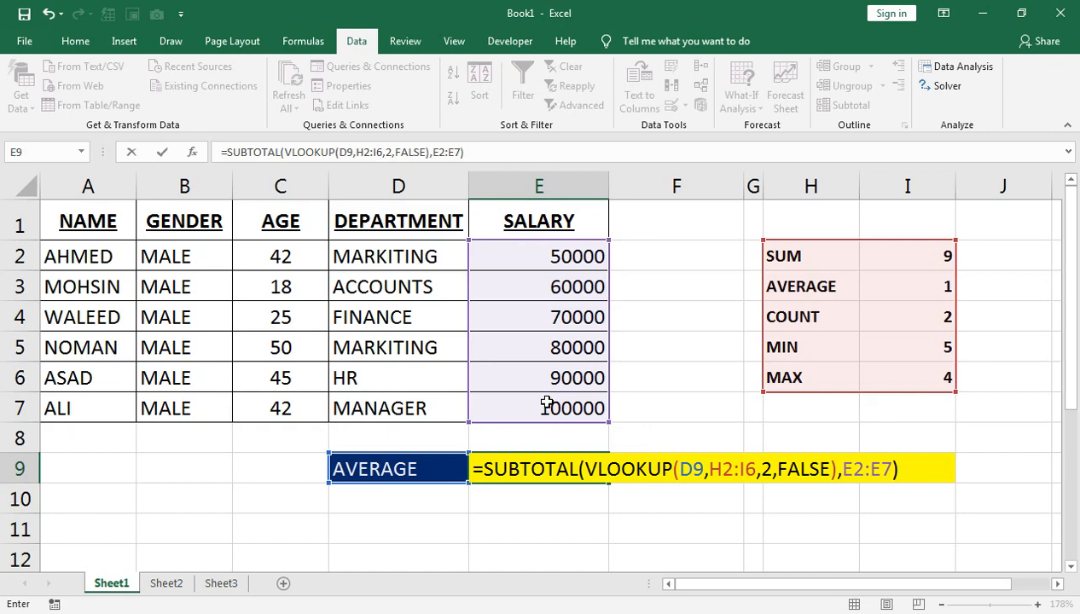
pyautogui.press('Return')
# Switch the dropdown in D9 to SUM
pyautogui.click(450, 457)
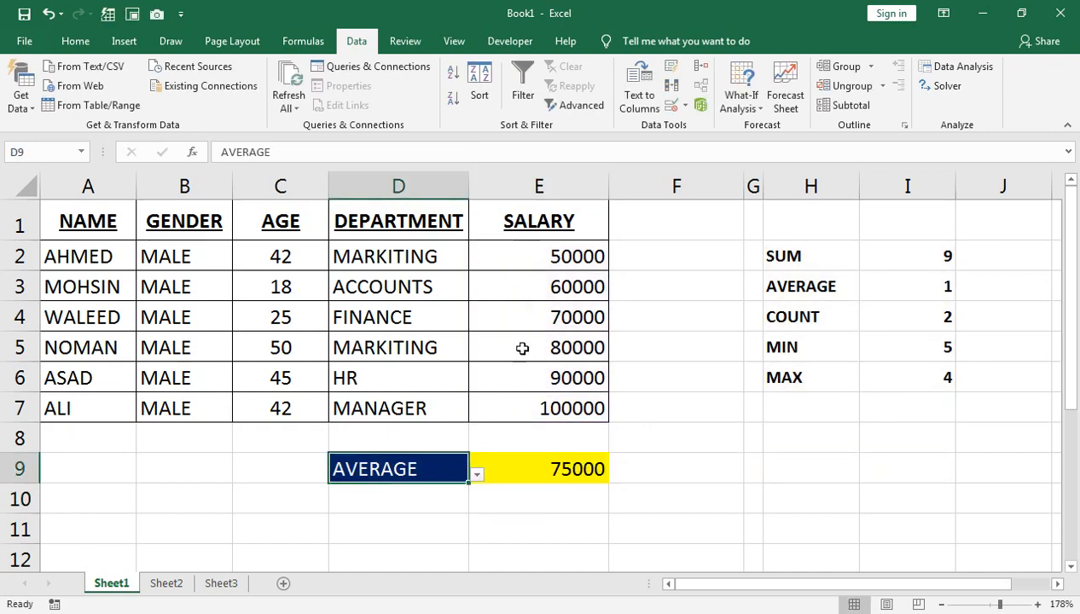
pyautogui.click(478, 476)
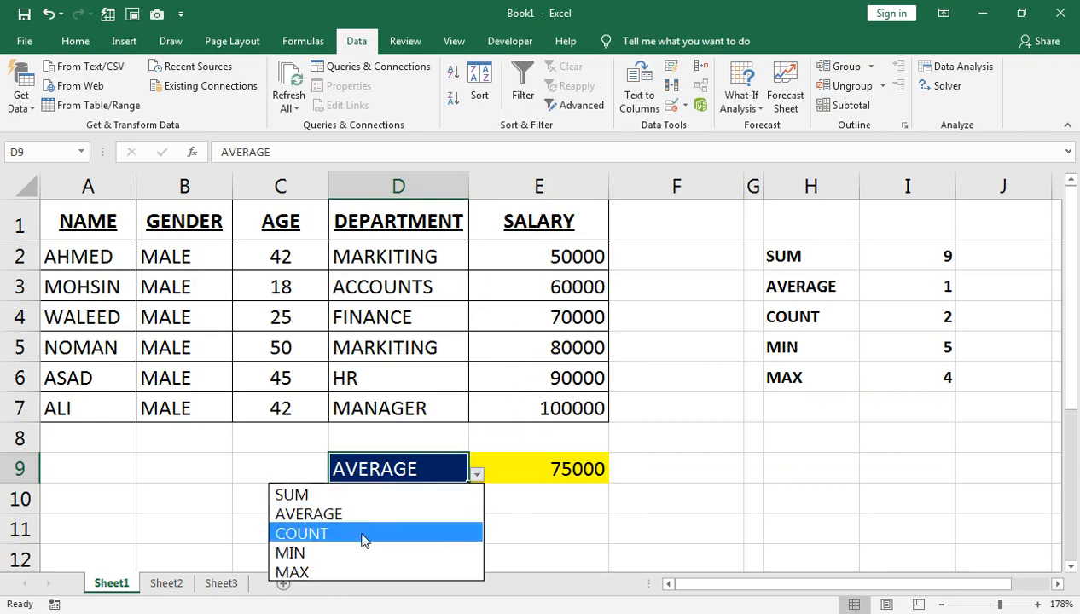
pyautogui.click(347, 495)
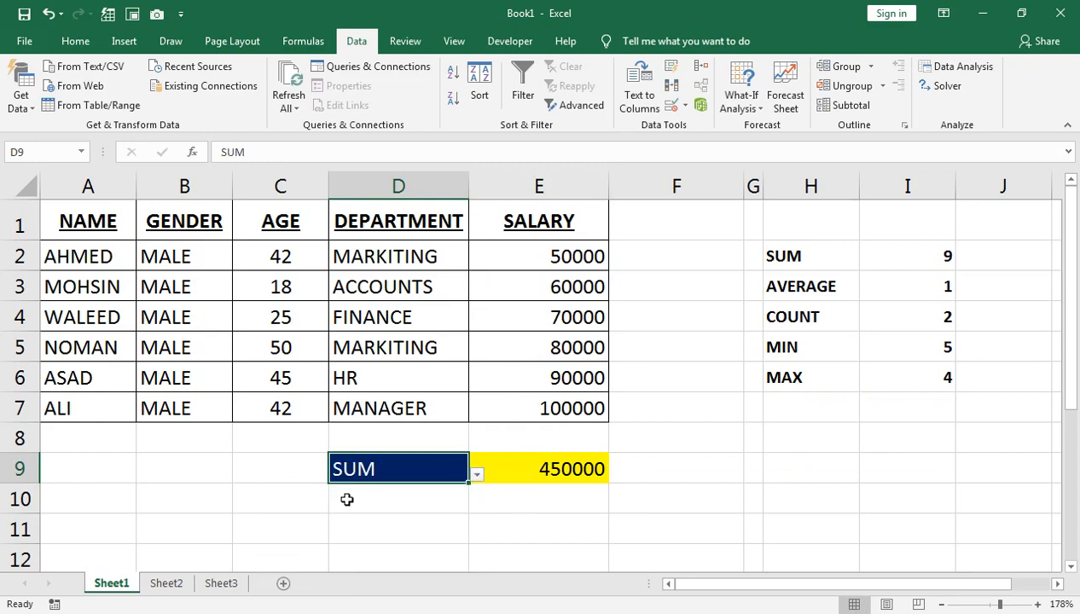
# Insert an AutoSum of the salaries in E8 for comparison, then delete it
pyautogui.click(501, 445)
pyautogui.hotkey('alt', '=')
pyautogui.press('Return')
pyautogui.click(503, 445)
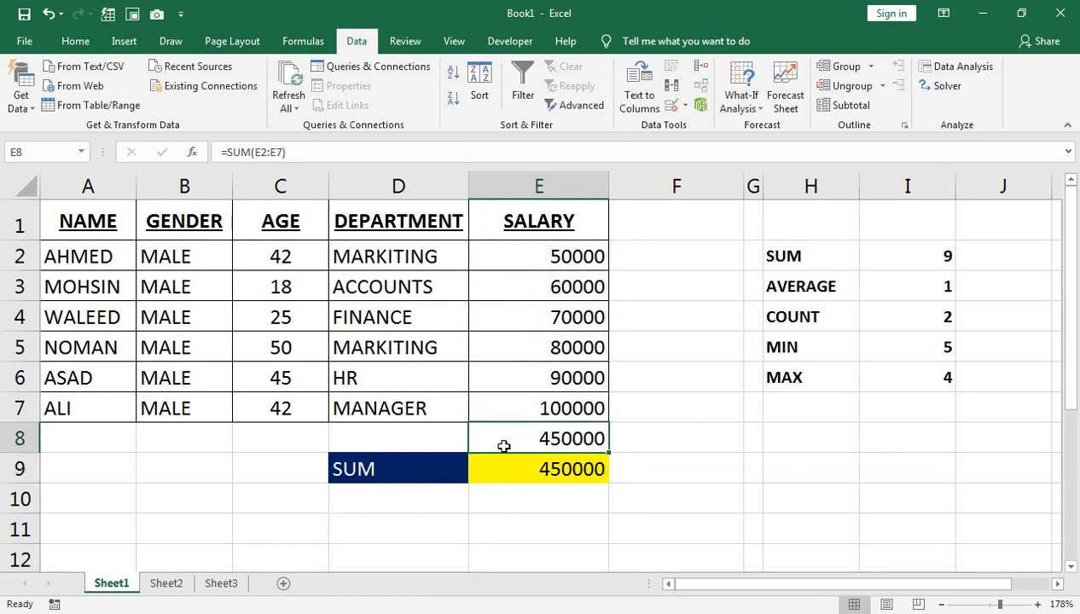
pyautogui.press('Delete')
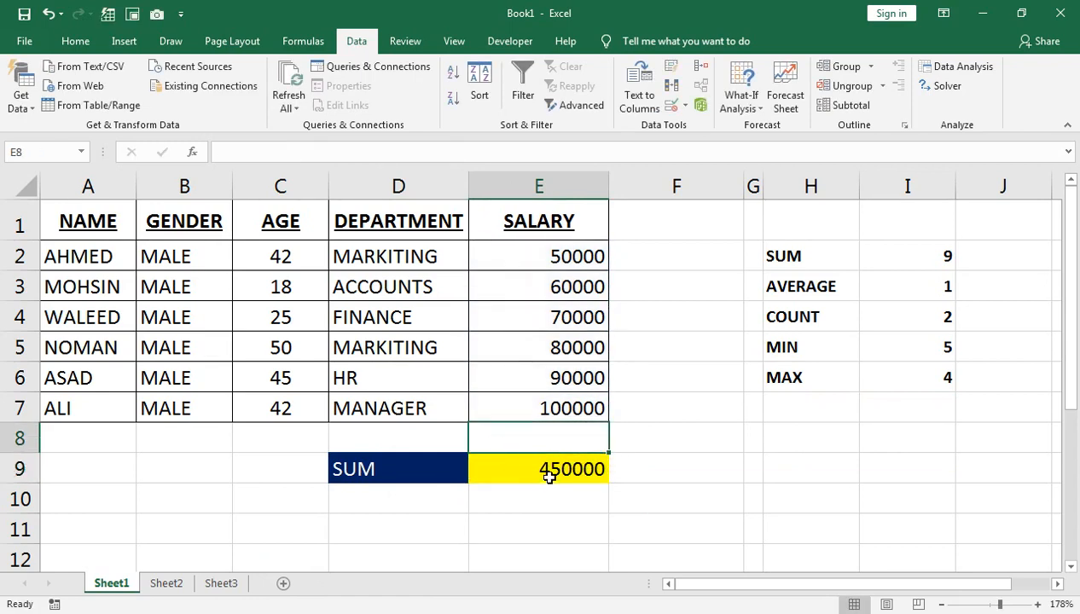
# Switch the dropdown in D9 to COUNT
pyautogui.click(449, 464)
pyautogui.click(477, 476)
pyautogui.click(436, 529)
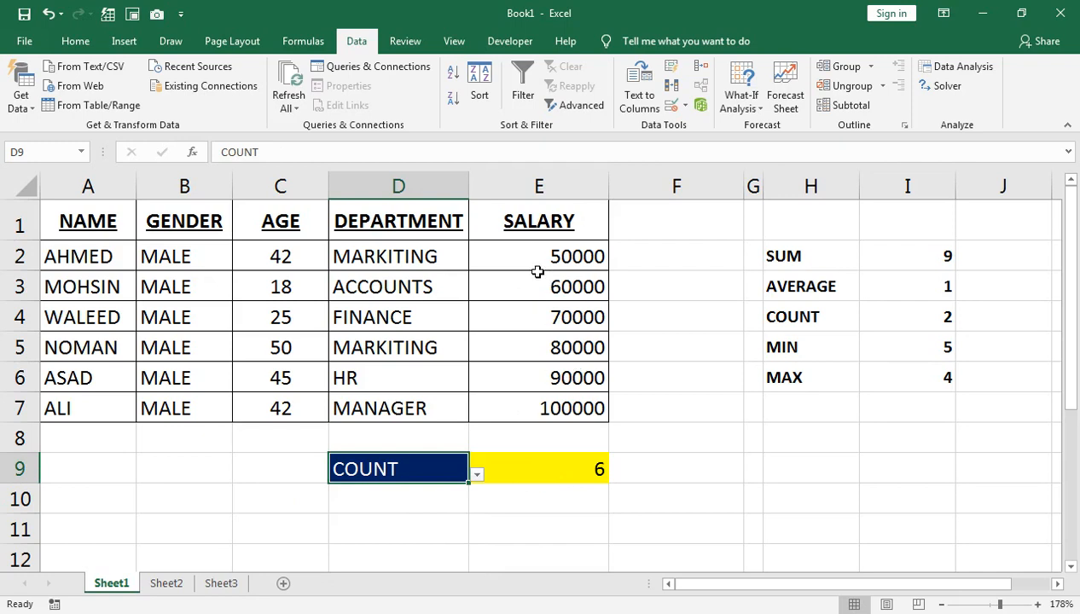
# Inspect the formula in E9 and select the table A1:E7 to check the status bar statistics
pyautogui.doubleClick(555, 479)
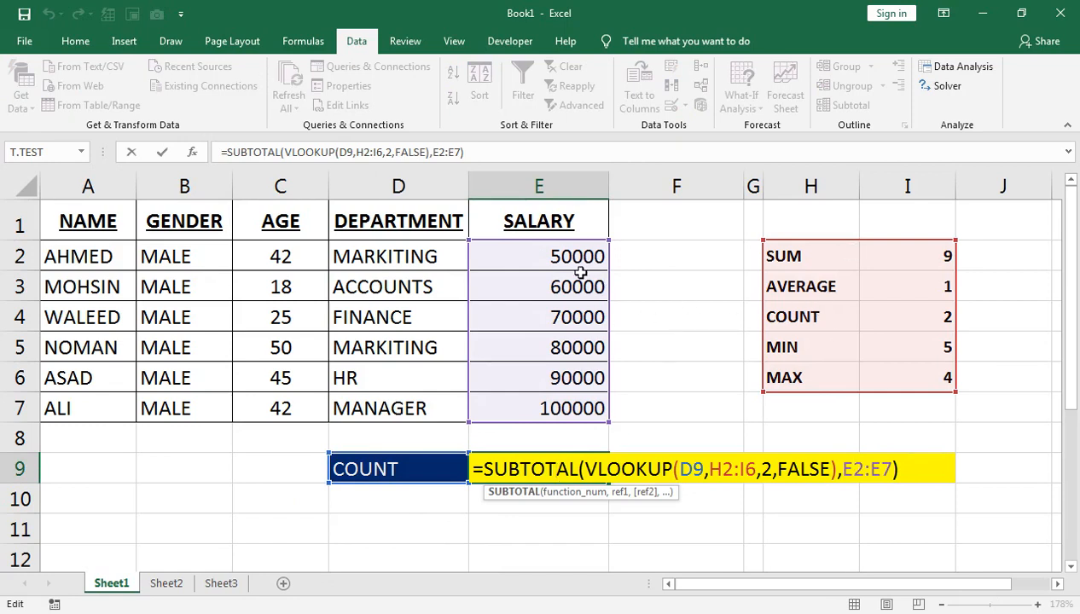
pyautogui.press('Return')
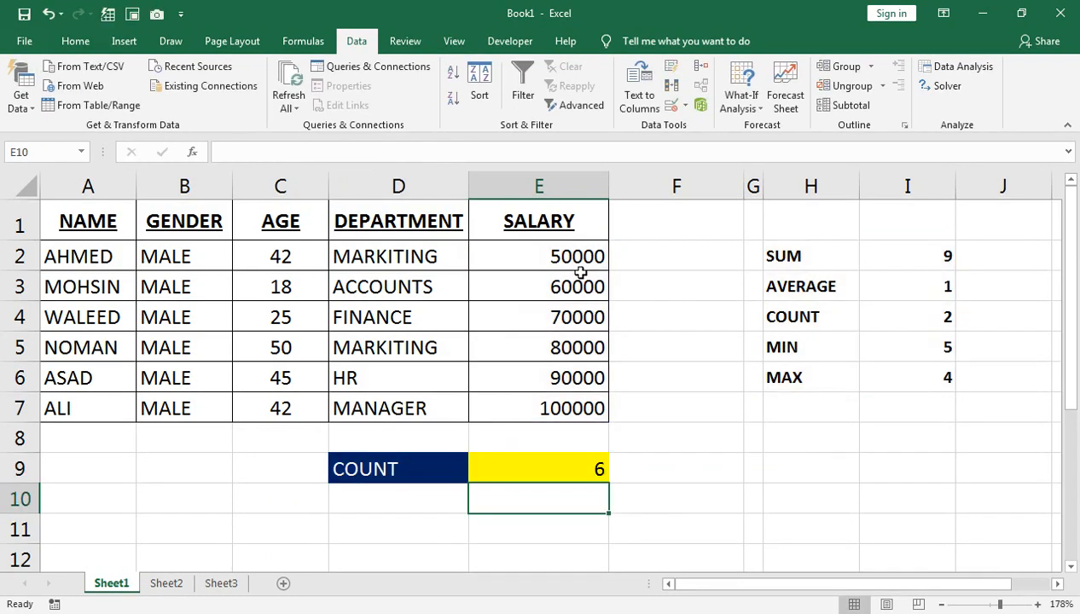
pyautogui.moveTo(77, 209); pyautogui.dragTo(474, 406)
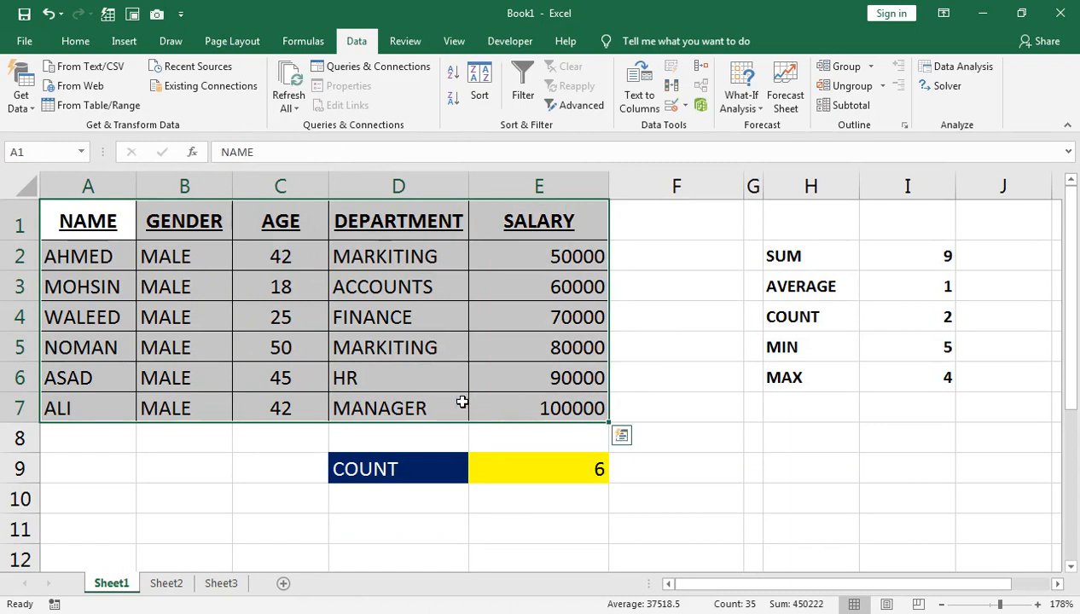
# Copy the employee table from Sheet1 and paste it at A1 of Sheet3
pyautogui.hotkey('ctrl', 'c')
pyautogui.click(219, 583)
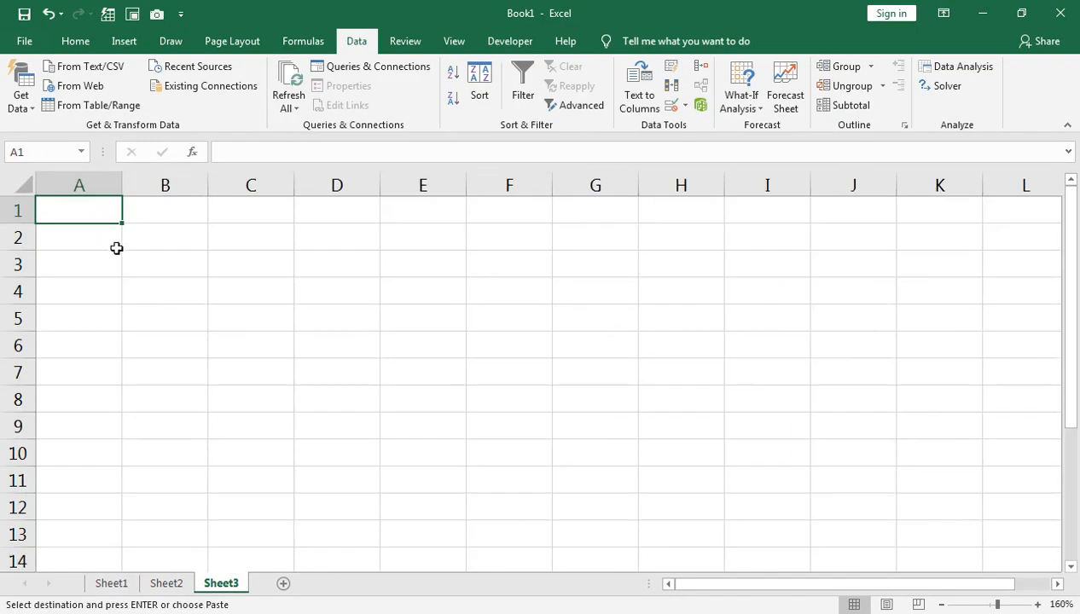
pyautogui.hotkey('ctrl', 'v')
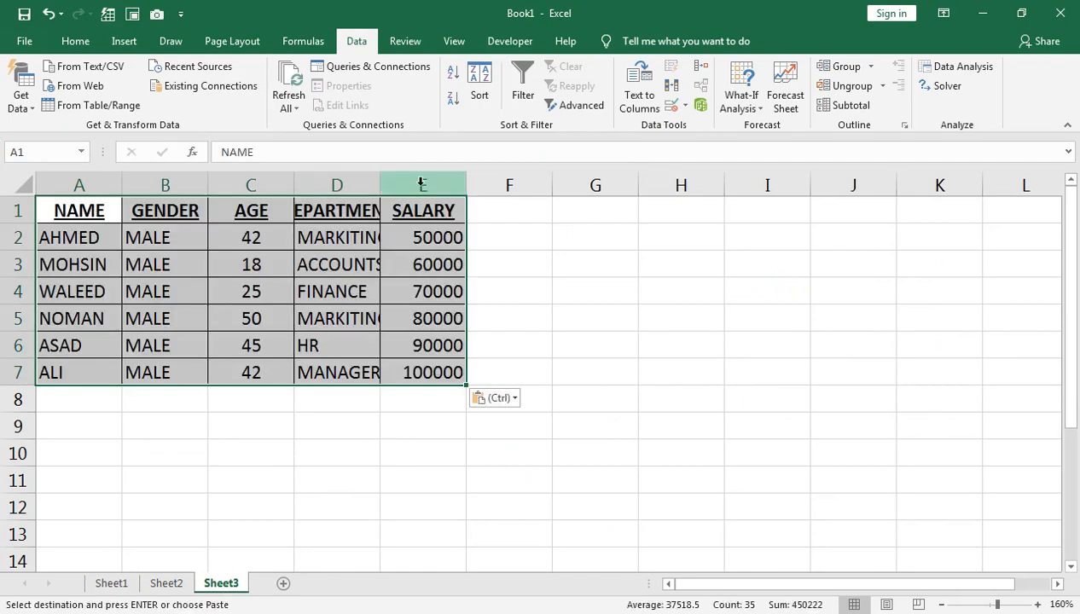
# Autofit the widths of the pasted table's columns
pyautogui.doubleClick(379, 182)
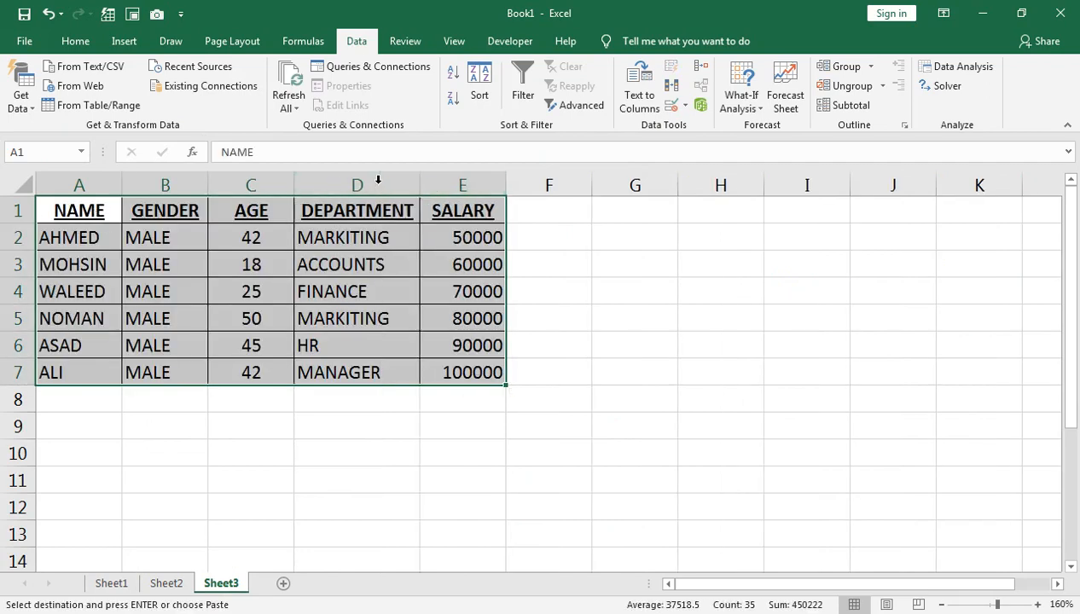
pyautogui.doubleClick(293, 183)
pyautogui.moveTo(252, 185); pyautogui.dragTo(294, 186)
pyautogui.moveTo(210, 189); pyautogui.dragTo(228, 187)
pyautogui.click(99, 217)
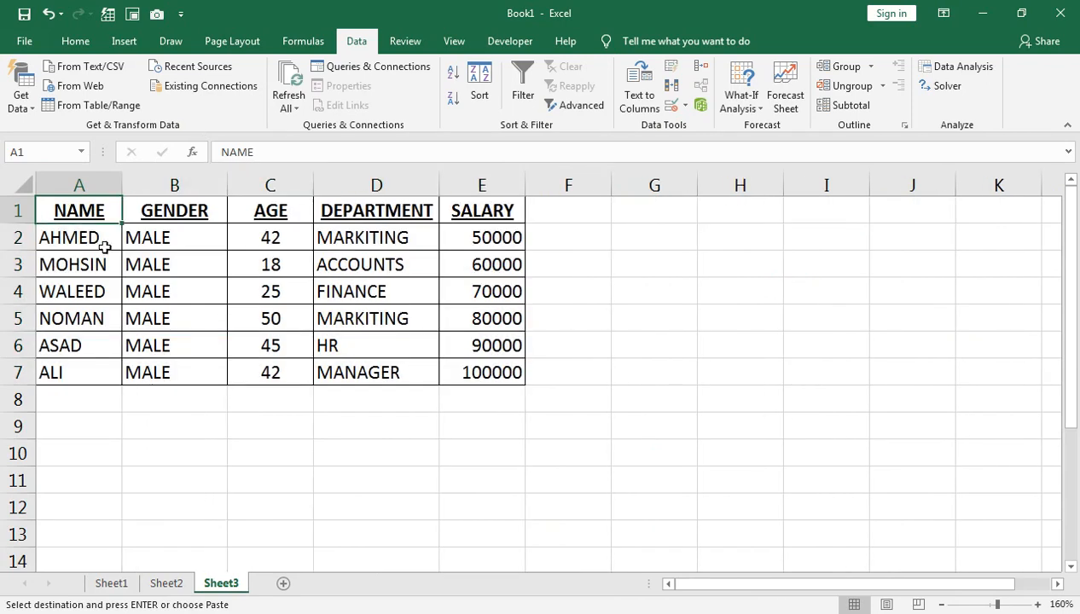
# Insert a new empty column before the NAME column
pyautogui.rightClick(81, 185)
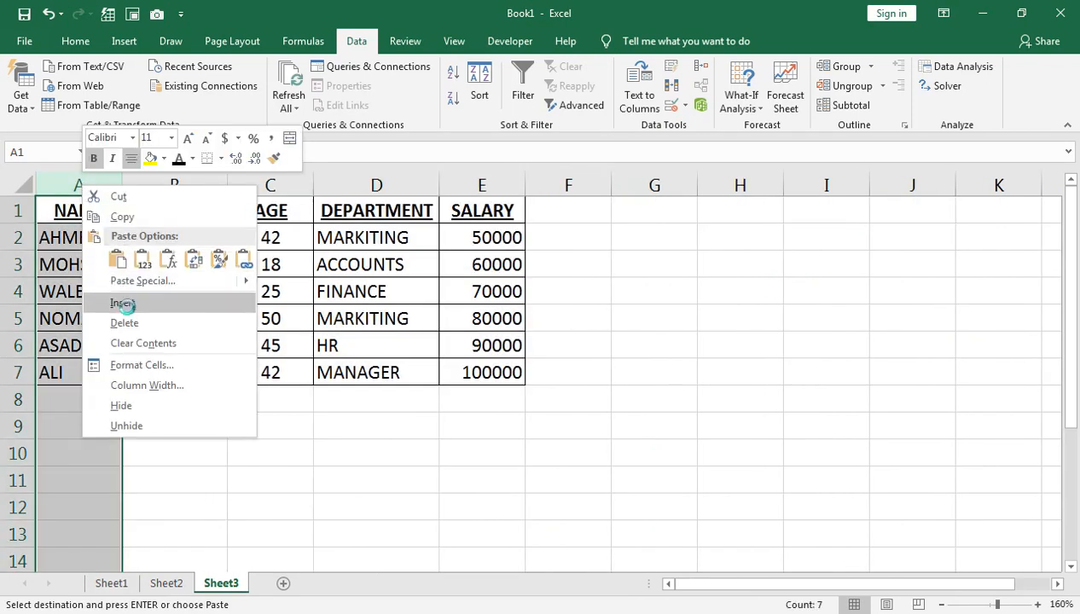
pyautogui.click(128, 302)
# Enter the formula =B2&E2 in A2 to join the name and department
pyautogui.click(92, 239)
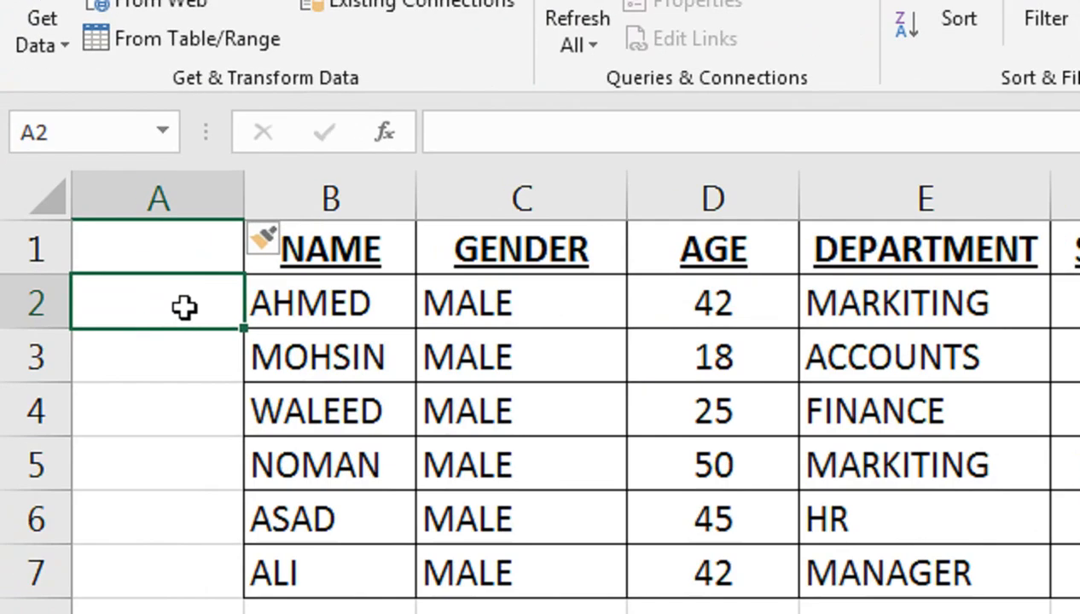
pyautogui.write('=')
pyautogui.click(270, 305)
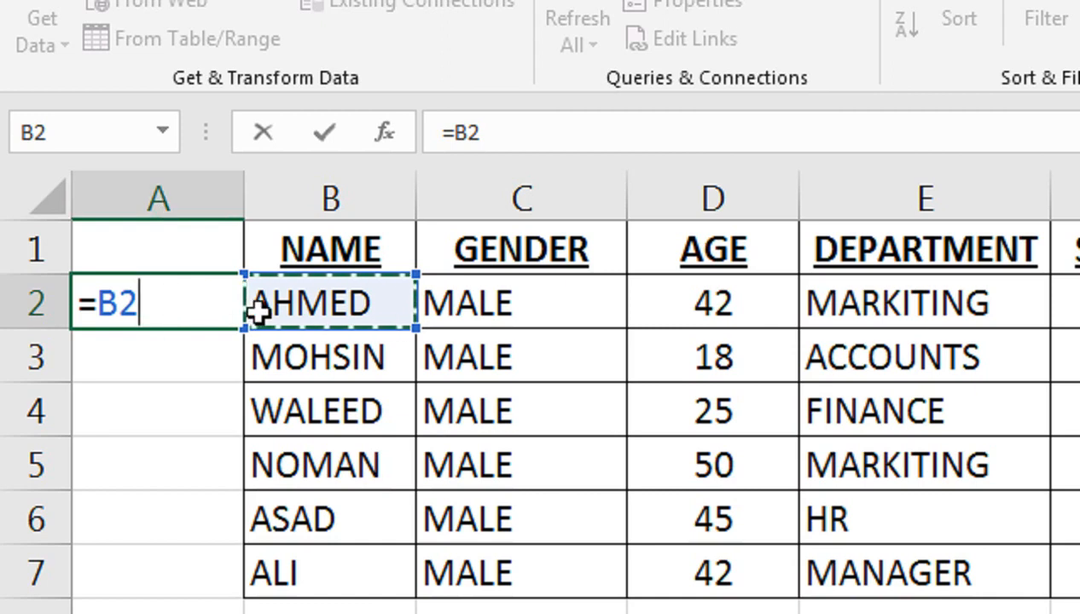
pyautogui.write('&')
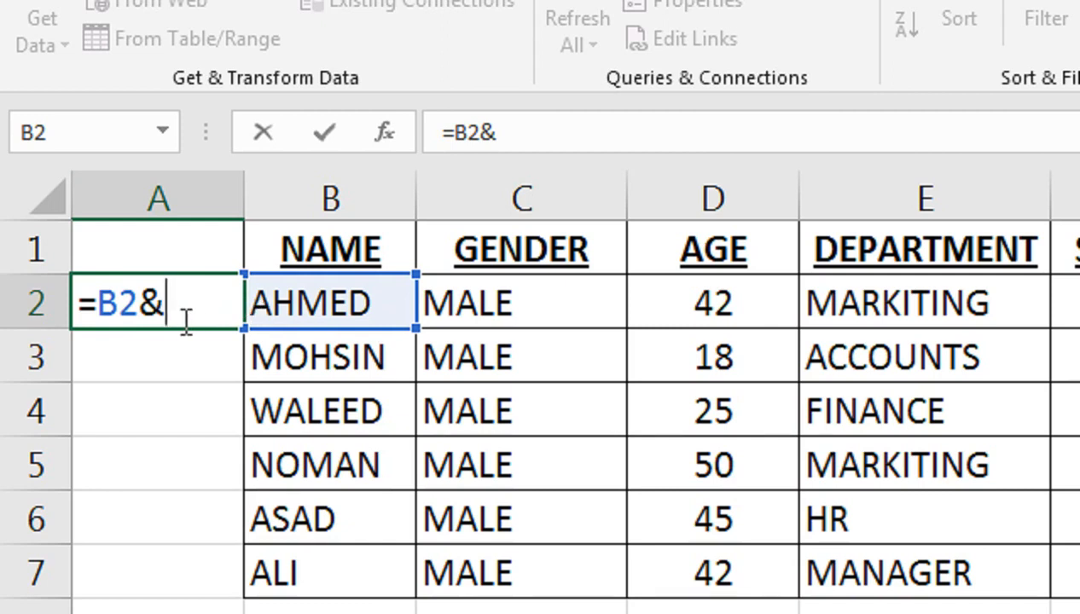
pyautogui.click(840, 305)
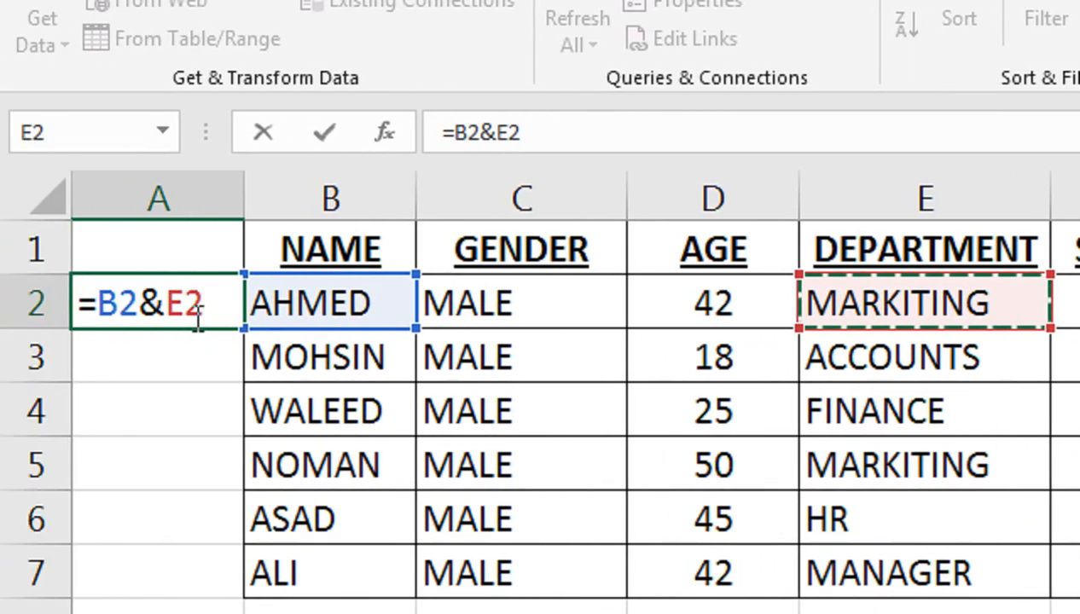
pyautogui.press('Return')
# Autofit column A and fill the A2 formula down to A7
pyautogui.click(188, 313)
pyautogui.doubleClick(253, 199)
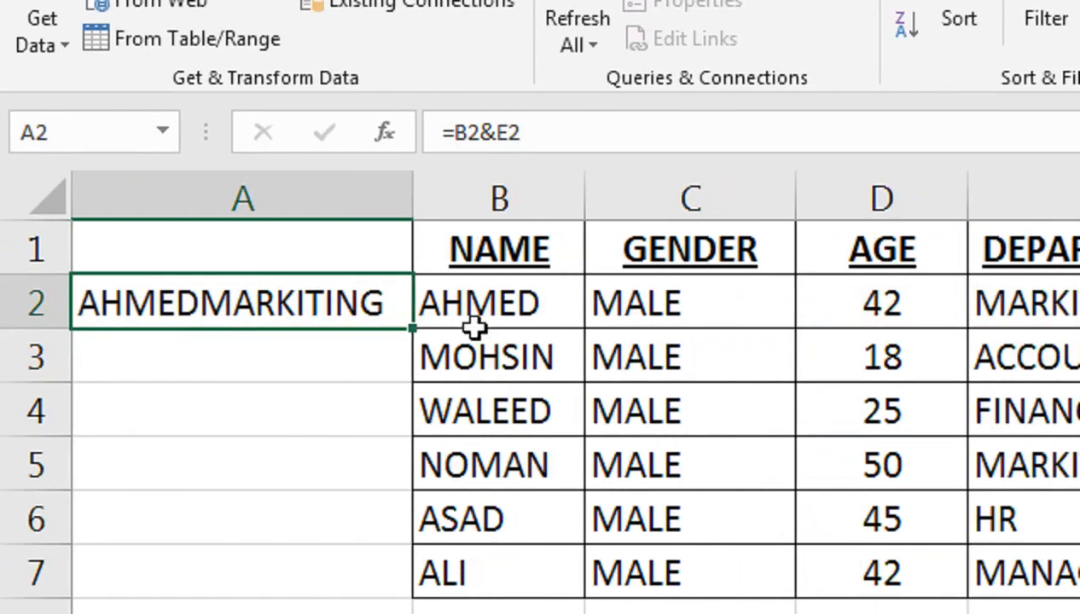
pyautogui.moveTo(410, 330); pyautogui.dragTo(397, 589)
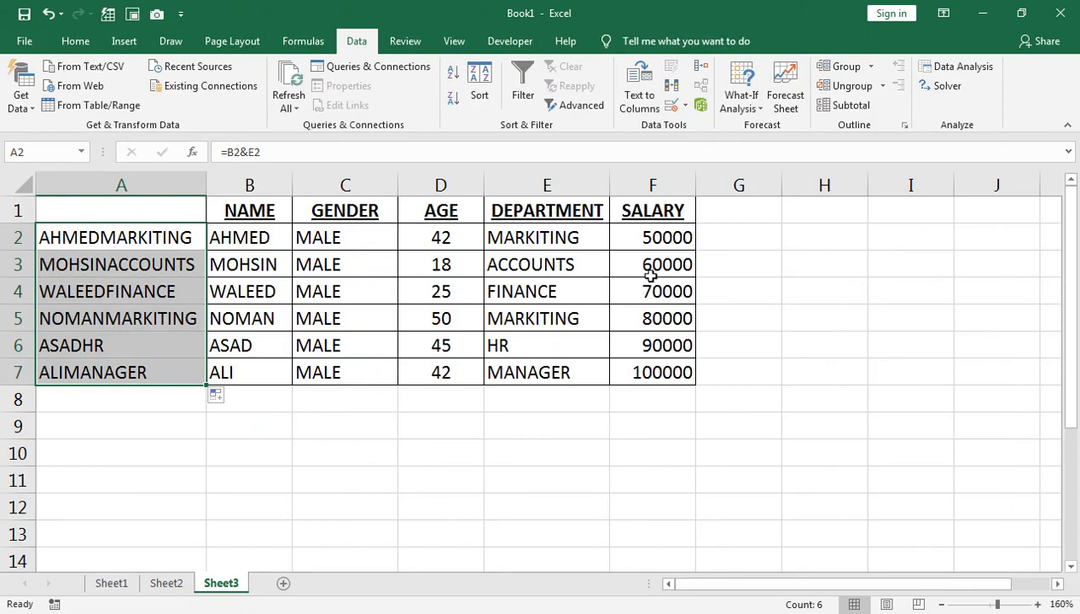
# Enter the label Emp Name in H4
pyautogui.click(816, 297)
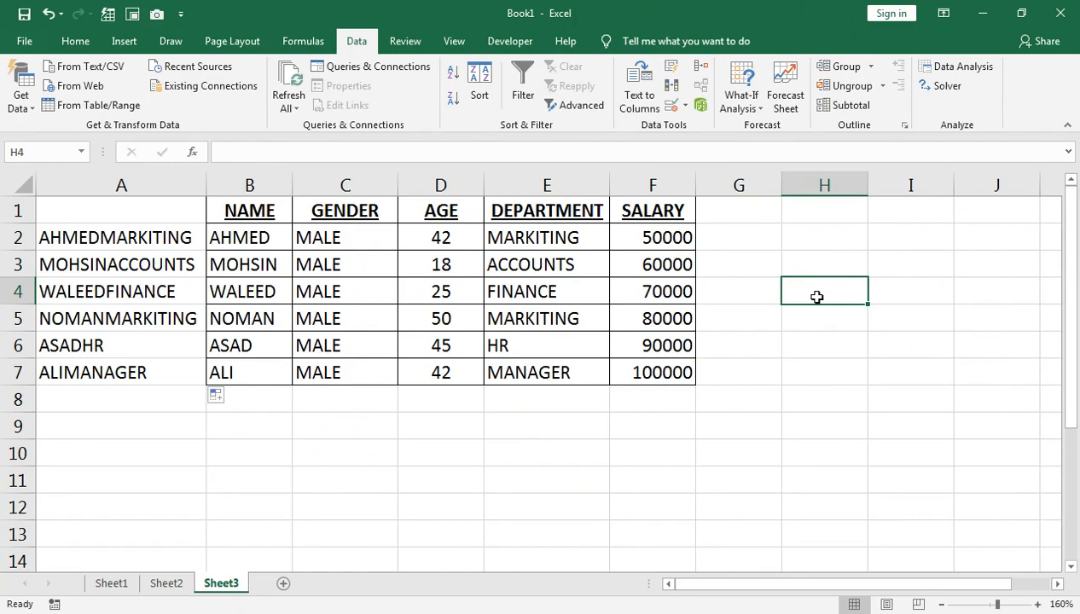
pyautogui.write('eMOP')
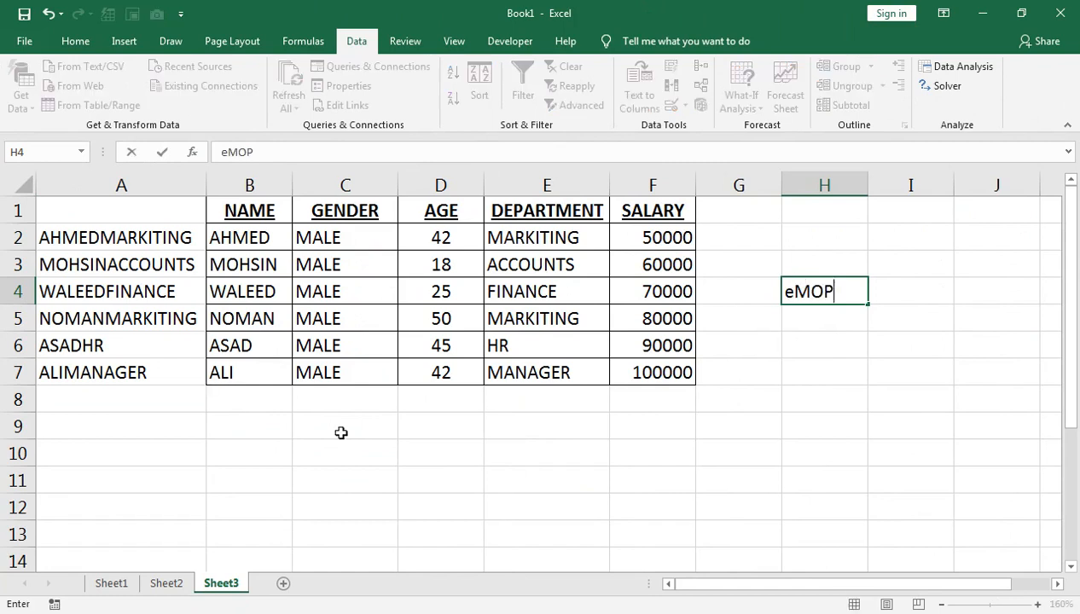
pyautogui.write(' Name')
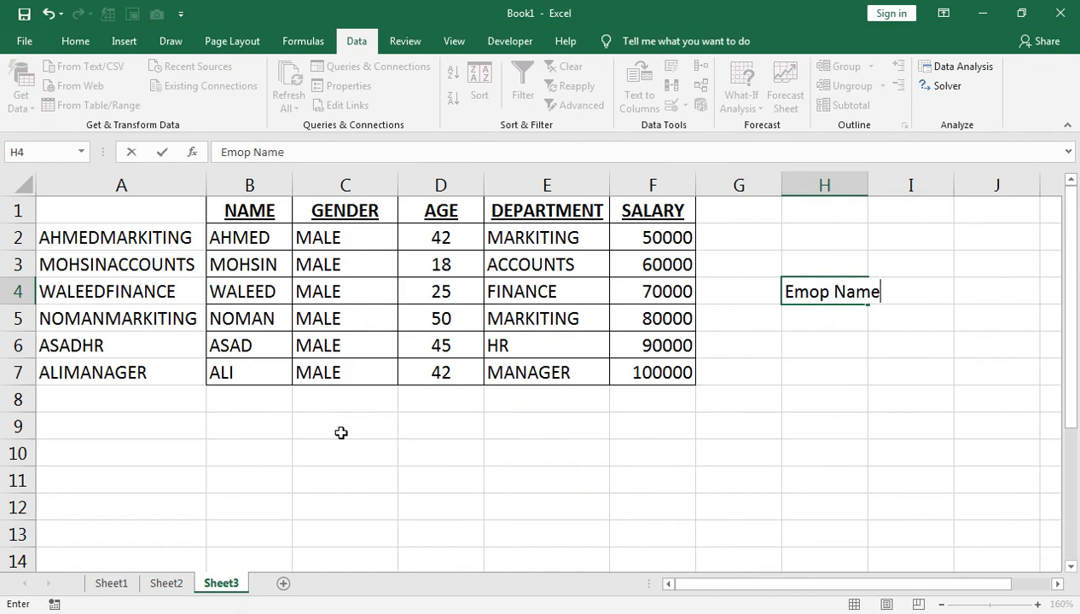
pyautogui.press('BackSpace')
pyautogui.press('BackSpace')
pyautogui.press('BackSpace')
pyautogui.press('BackSpace')
pyautogui.press('BackSpace')
pyautogui.press('BackSpace')
pyautogui.write('p Name')
pyautogui.press('Return')
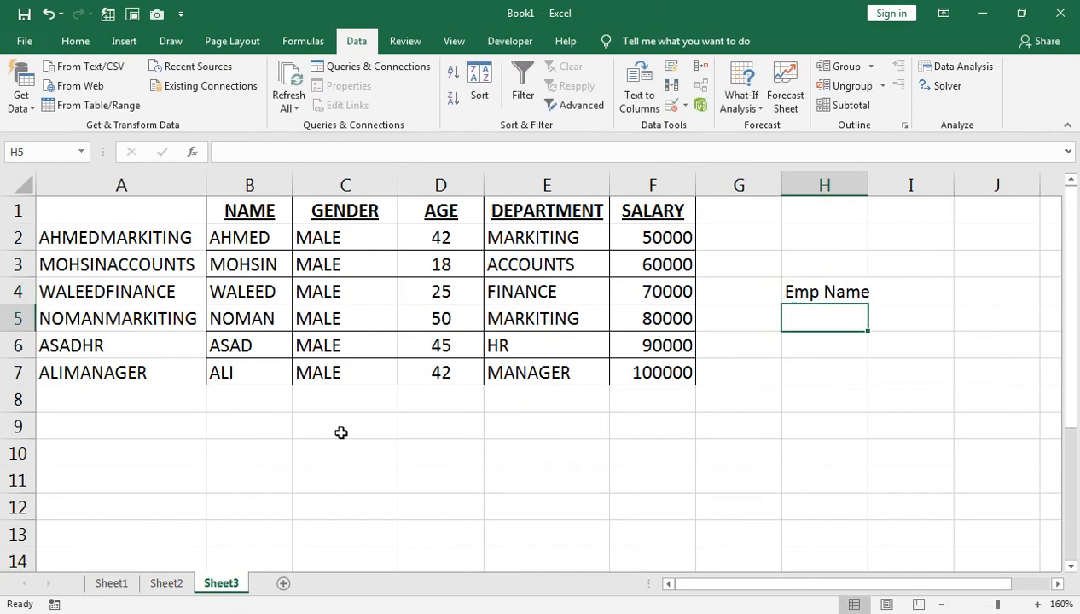
# Enter the label department in I4
pyautogui.press('Up')
pyautogui.press('Right')
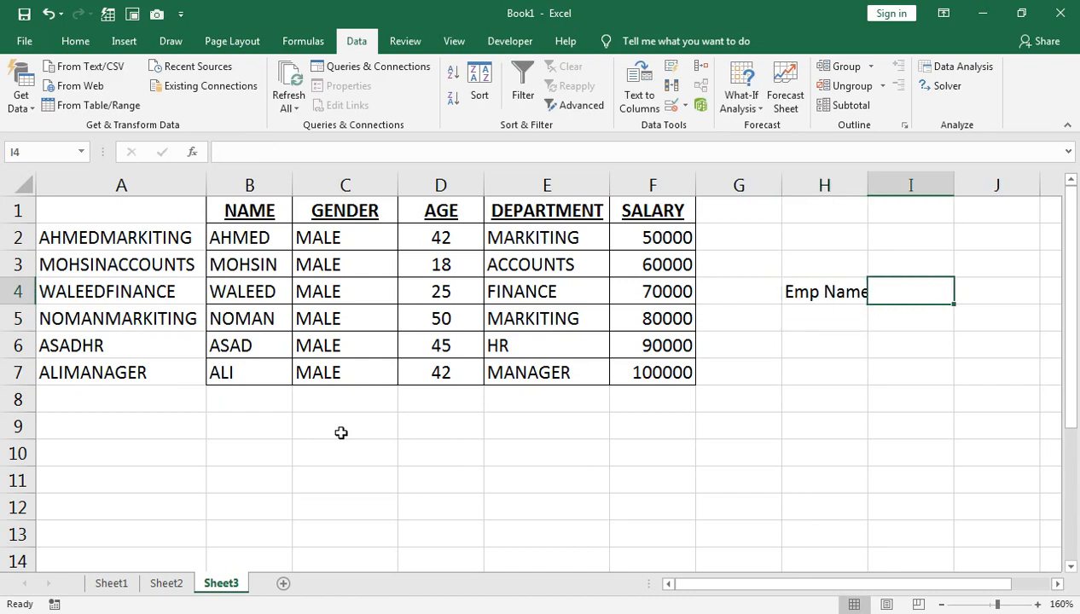
pyautogui.write('department')
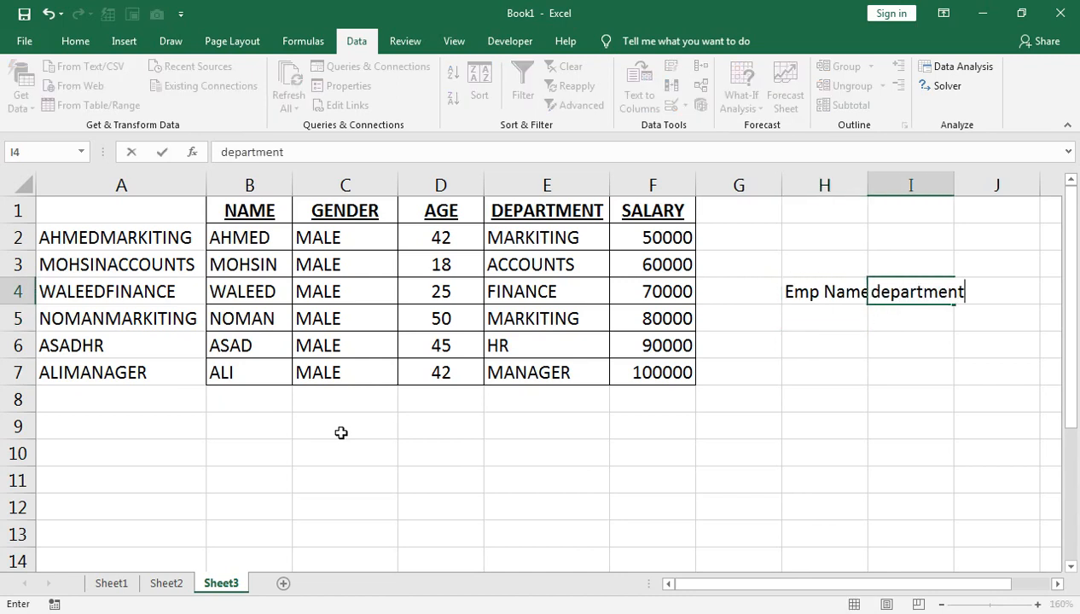
pyautogui.press('Return')
# Autofit the widths of columns I and H
pyautogui.press('Up')
pyautogui.hotkey('alt', 'o')
pyautogui.press('c')
pyautogui.press('a')
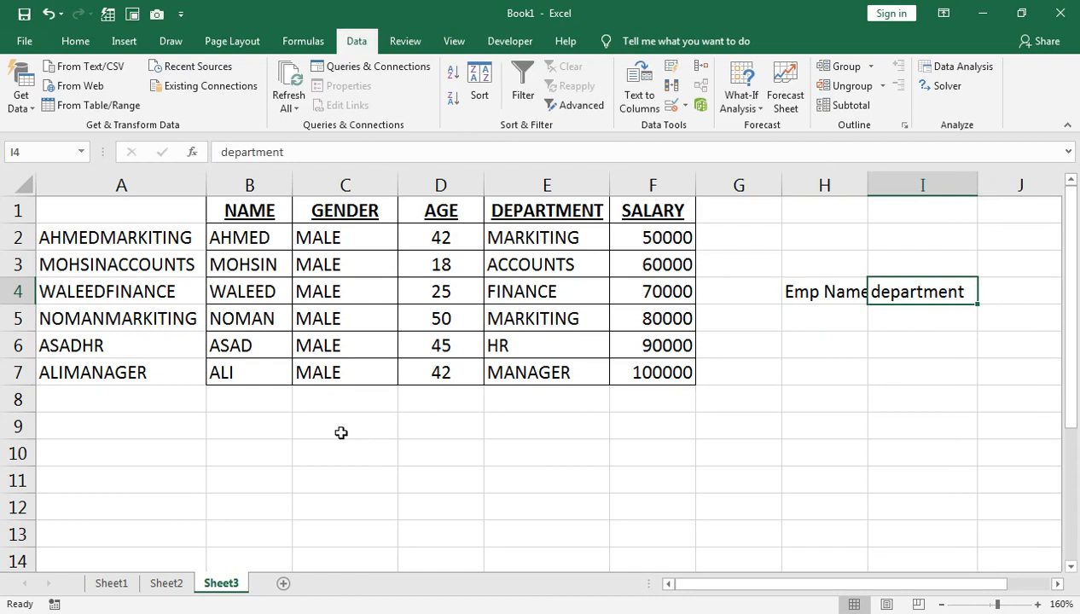
pyautogui.press('Left')
pyautogui.hotkey('alt', 'o')
pyautogui.press('c')
pyautogui.press('a')
pyautogui.press('Down')
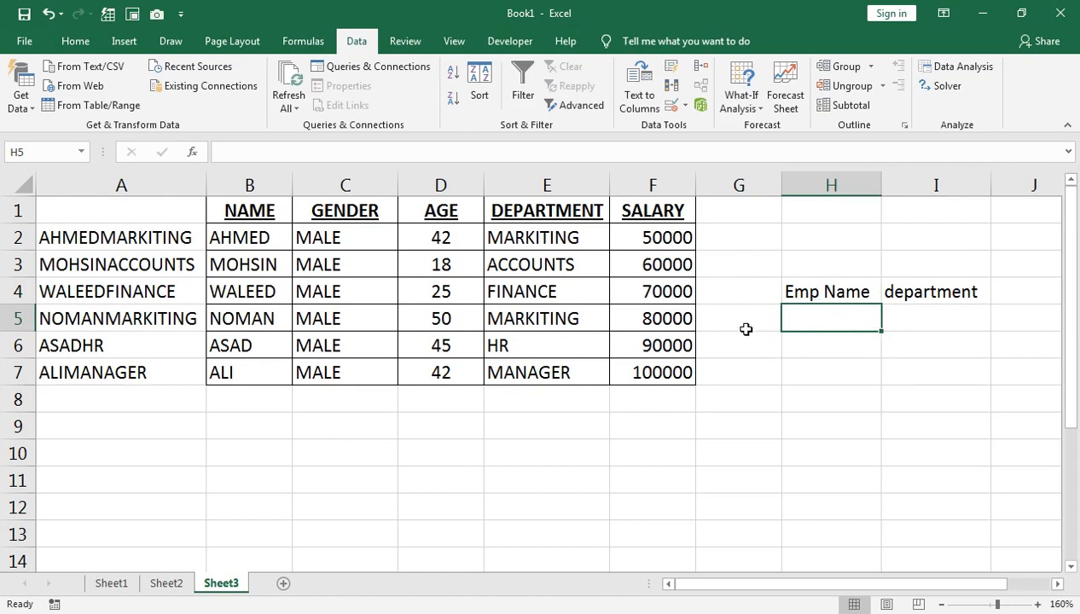
# Merge and center H6:I6 and enter the label salary in it
pyautogui.moveTo(825, 345); pyautogui.dragTo(903, 346)
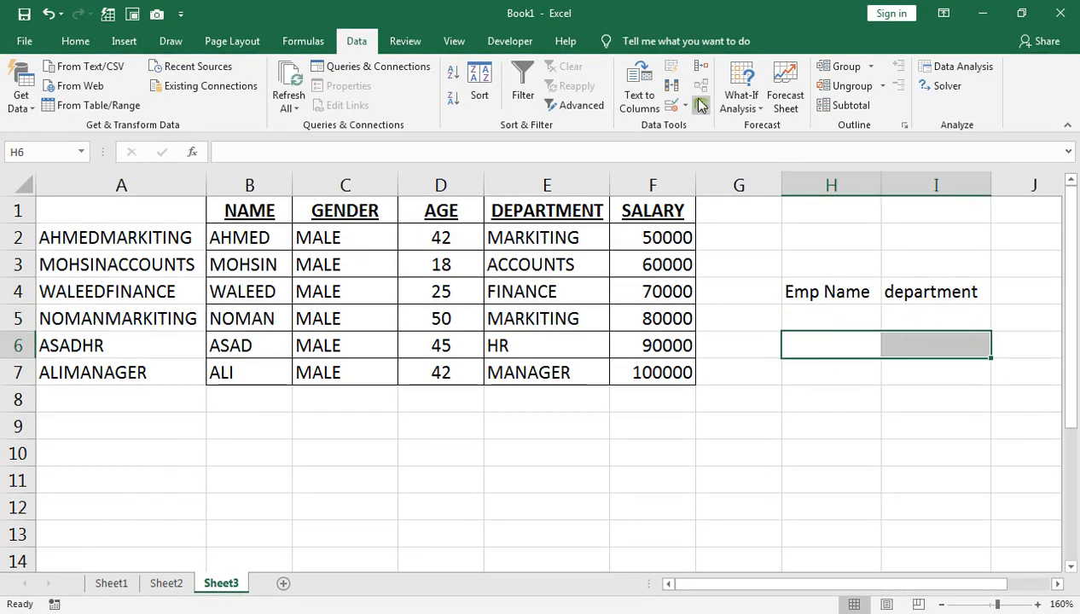
pyautogui.click(75, 41)
pyautogui.click(441, 101)
pyautogui.write('s')
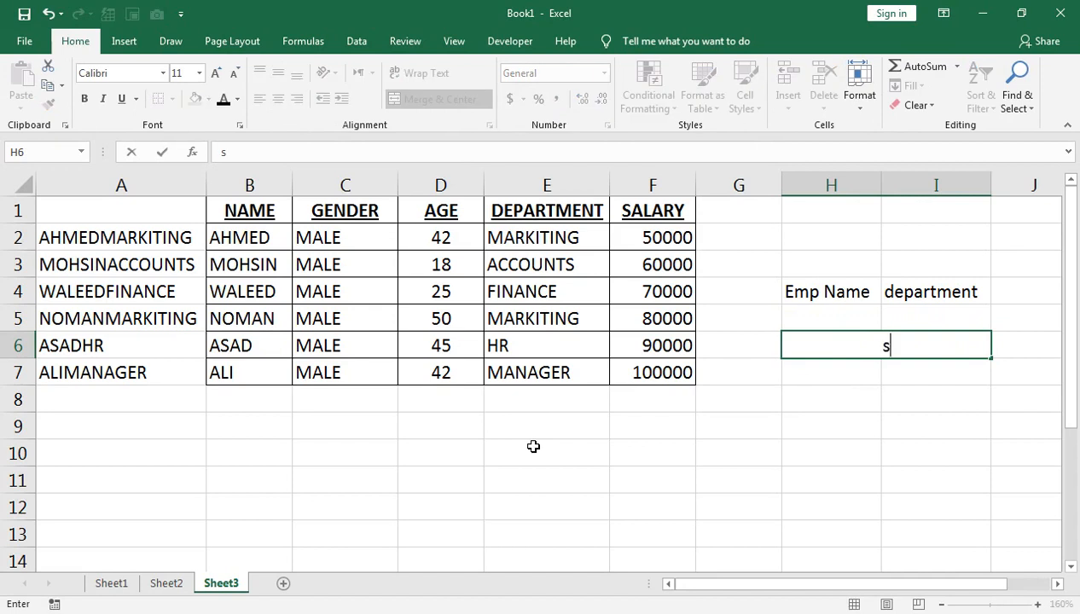
pyautogui.write('alary')
pyautogui.press('Return')
# Add a list data validation to H5 with source =$B$2:$B$7 and open its dropdown
pyautogui.press('Up')
pyautogui.press('Up')
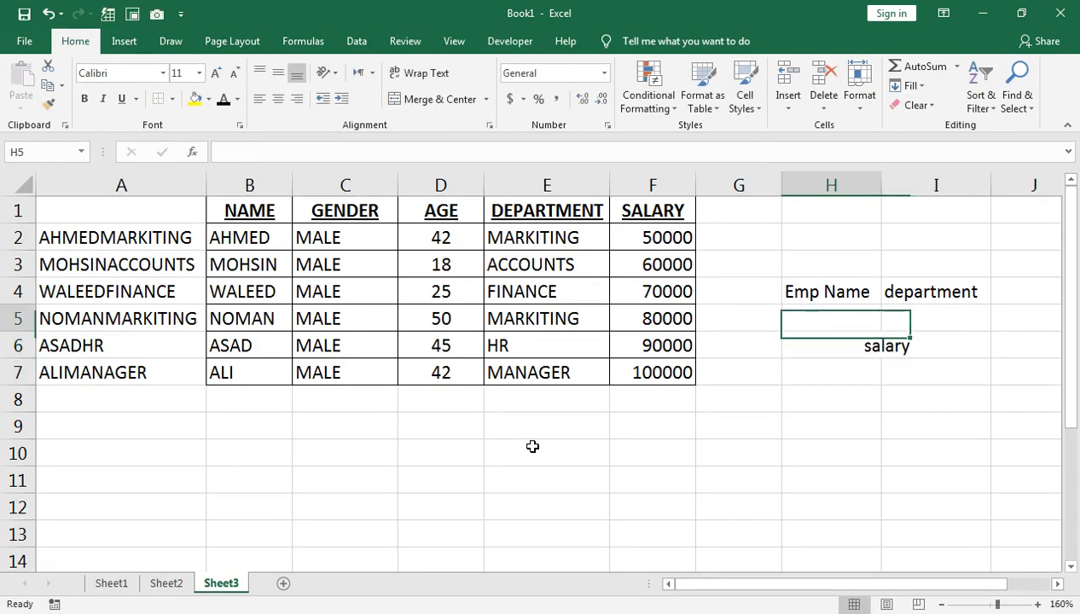
pyautogui.hotkey('shift', 'Right')
pyautogui.click(782, 319)
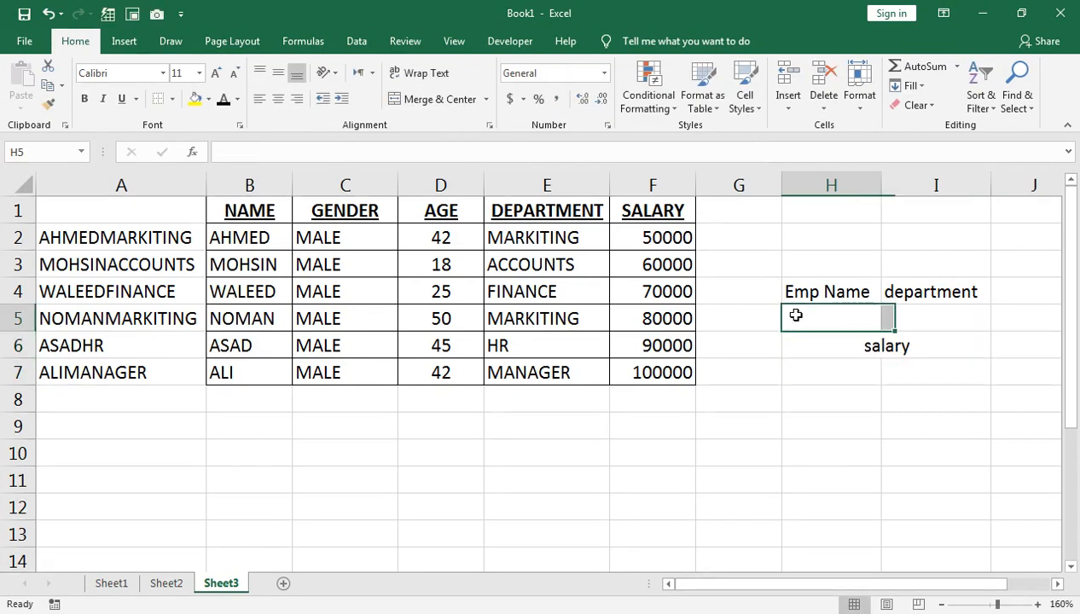
pyautogui.click(356, 41)
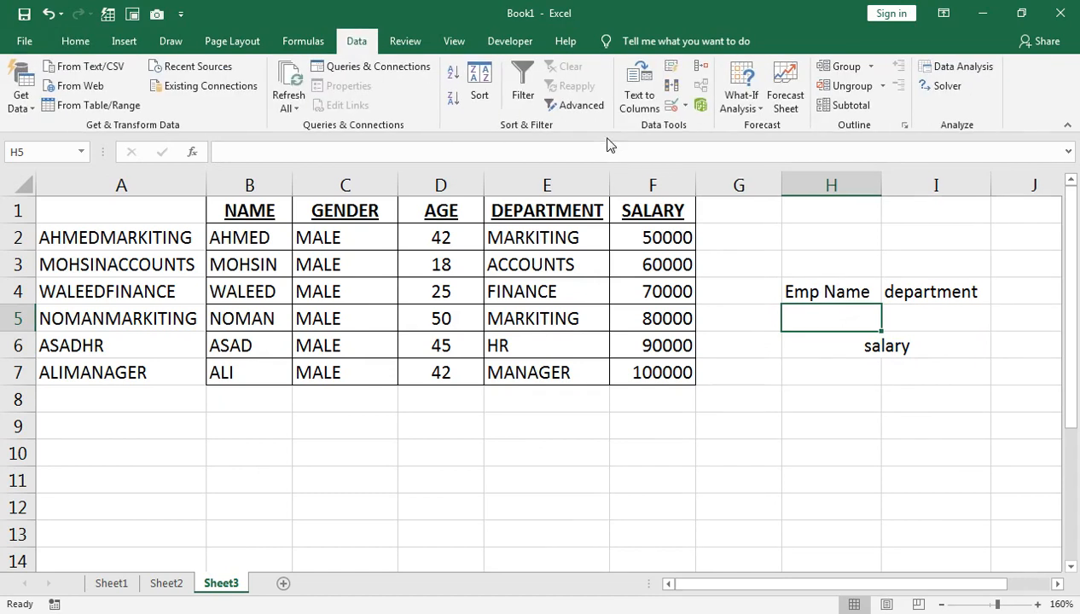
pyautogui.click(685, 105)
pyautogui.click(713, 126)
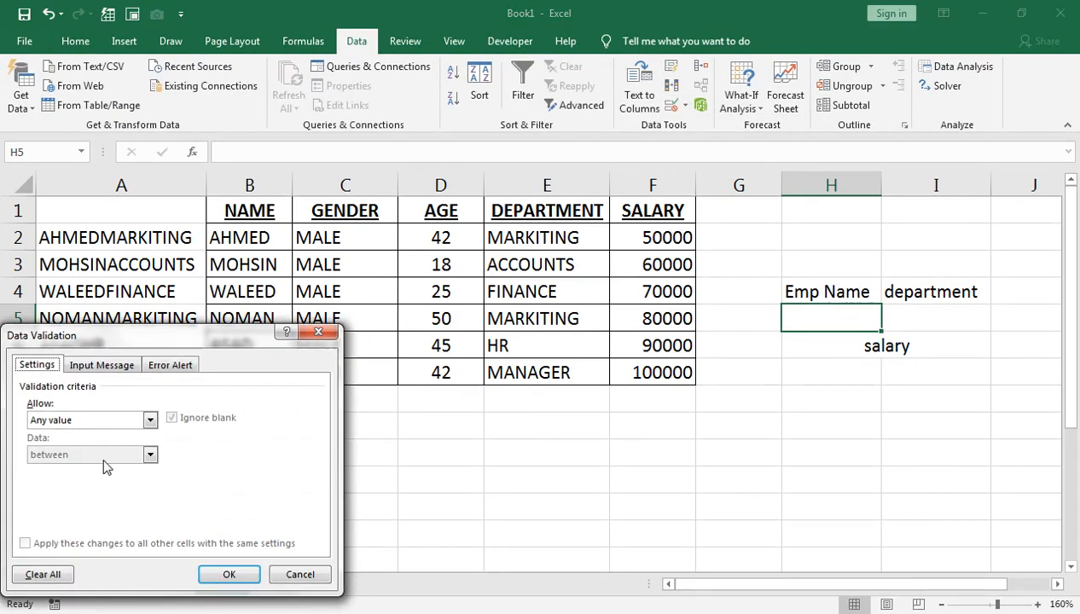
pyautogui.click(104, 419)
pyautogui.click(85, 466)
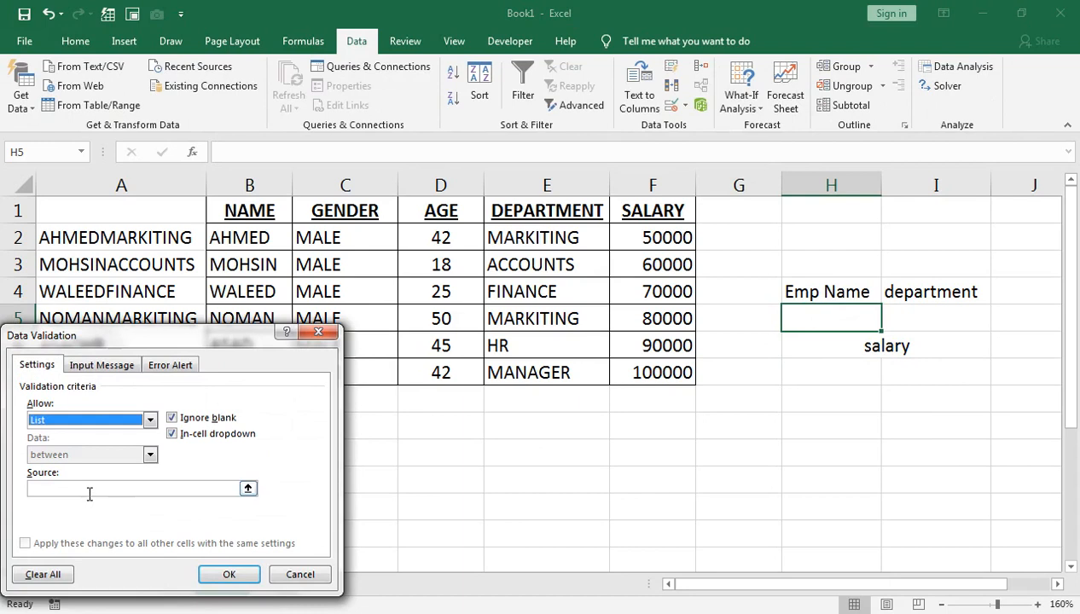
pyautogui.click(88, 488)
pyautogui.moveTo(220, 235); pyautogui.dragTo(223, 366)
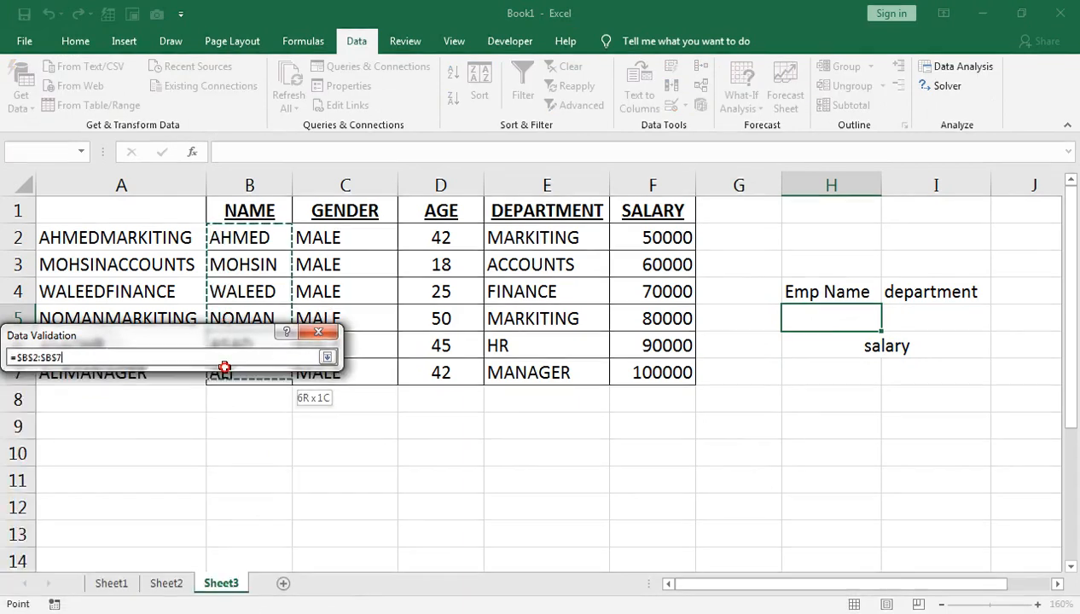
pyautogui.click(234, 569)
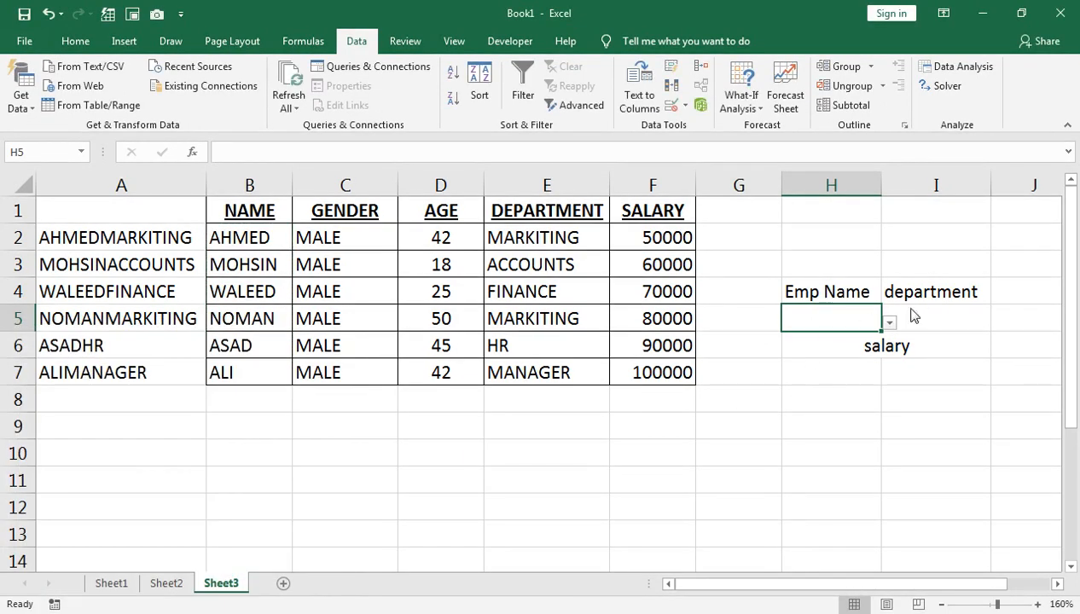
pyautogui.click(890, 323)
# Open Data Validation for I5 and set it to allow a List
pyautogui.click(920, 316)
pyautogui.click(920, 316)
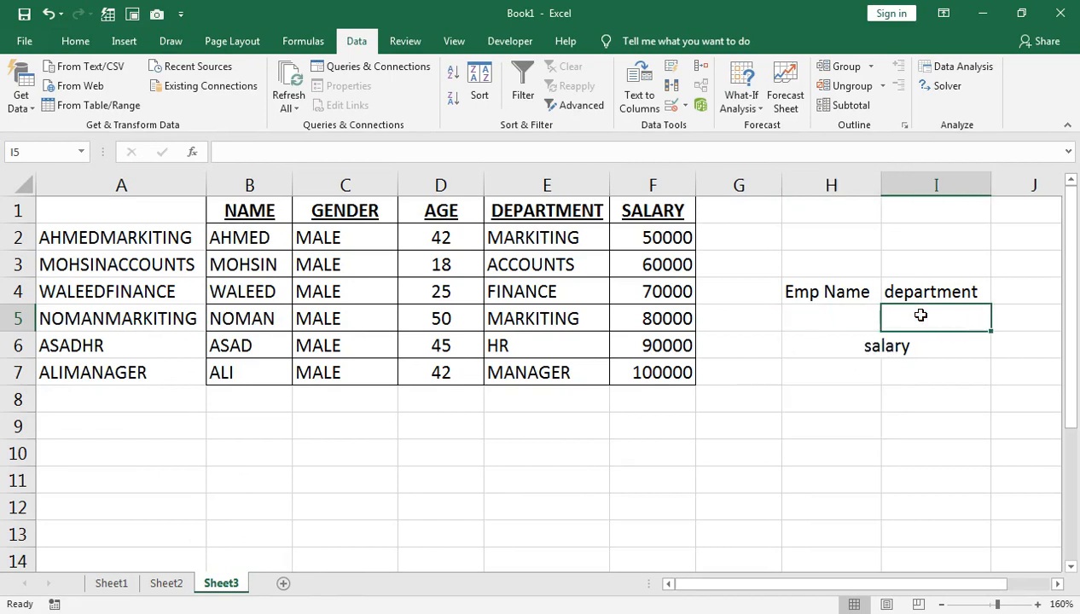
pyautogui.click(684, 105)
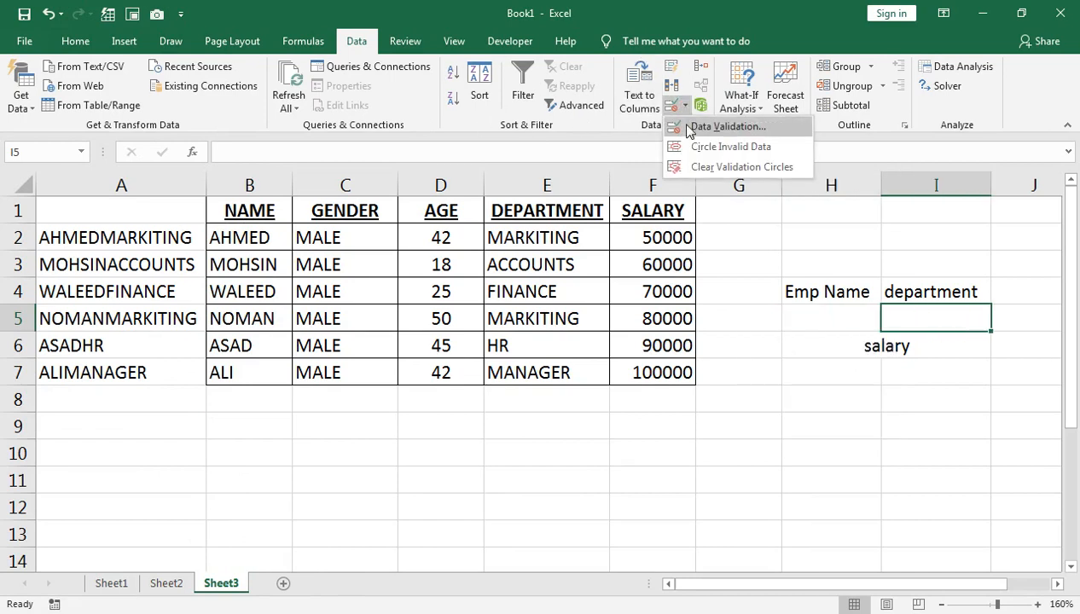
pyautogui.click(688, 126)
pyautogui.click(151, 419)
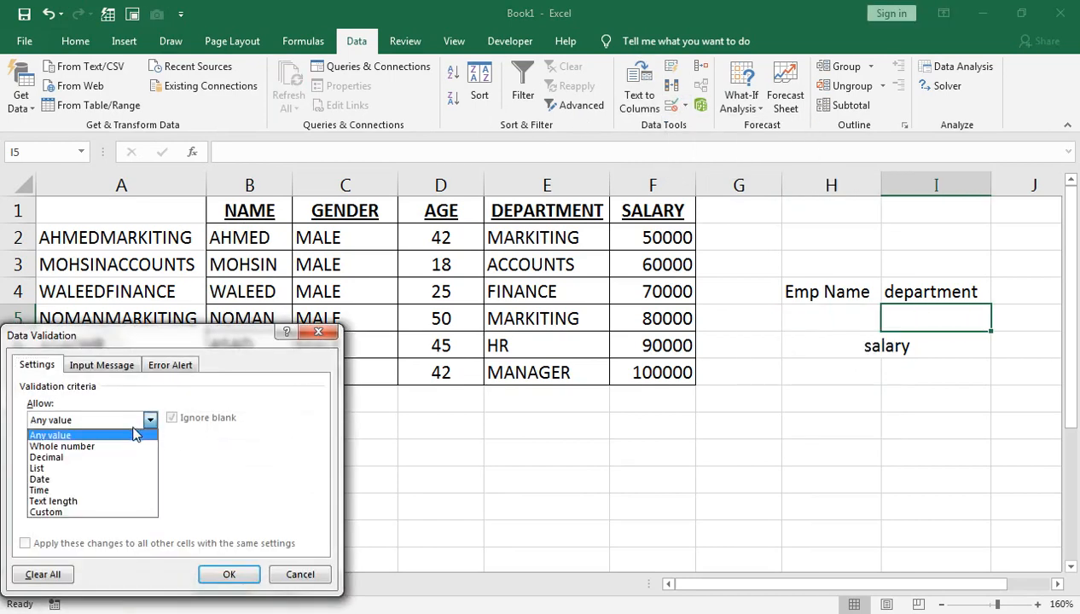
pyautogui.click(116, 474)
pyautogui.click(90, 489)
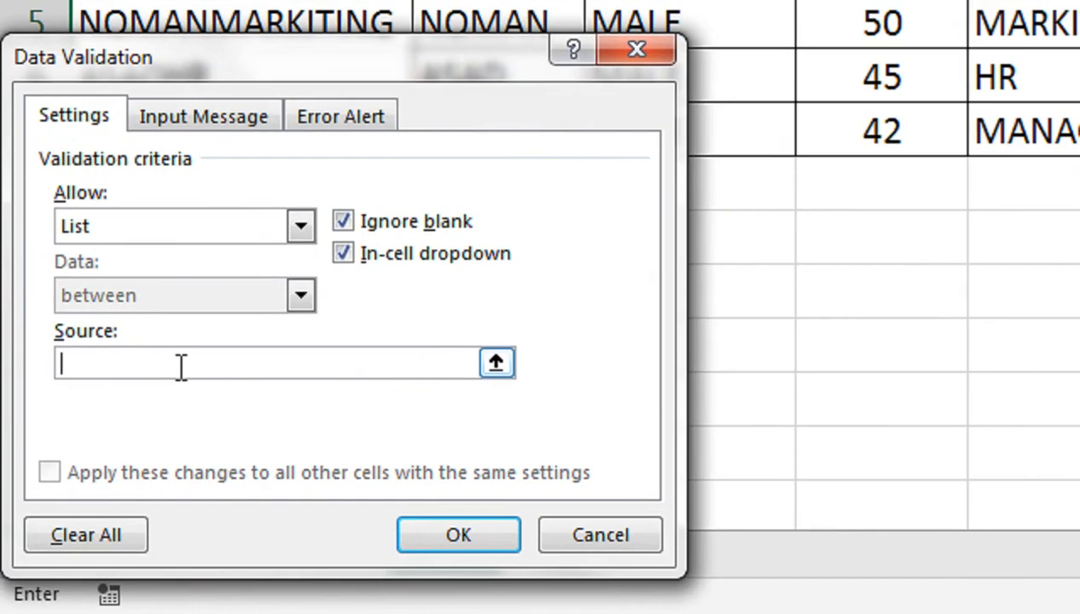
# Set I5's list source to Markiting,Accounts,Finanace,HR,Manager and confirm the validation
pyautogui.write('Markiting')
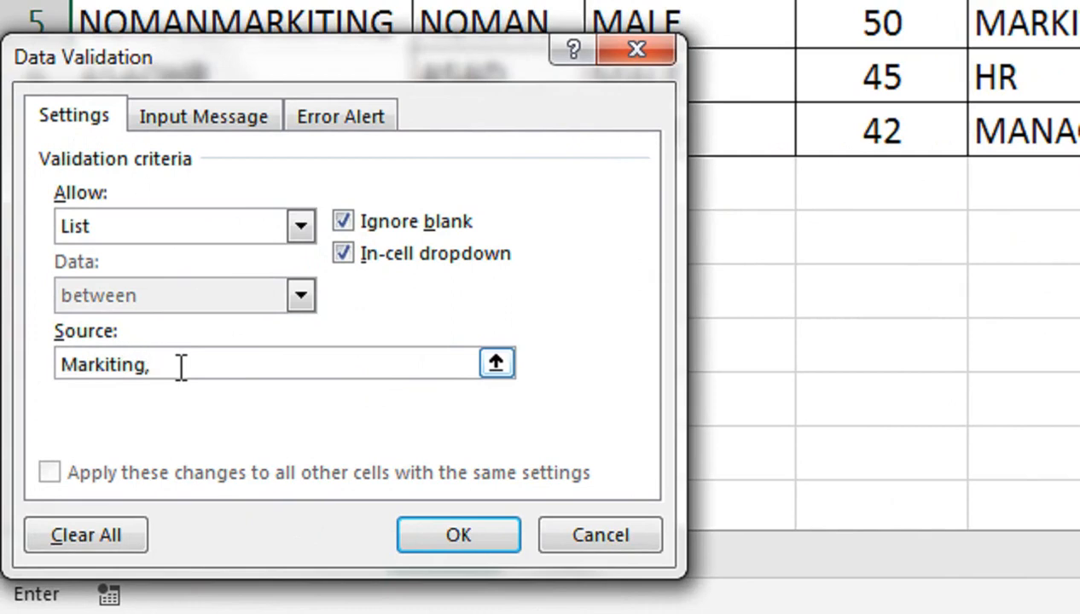
pyautogui.write(',Accounts,Finanace')
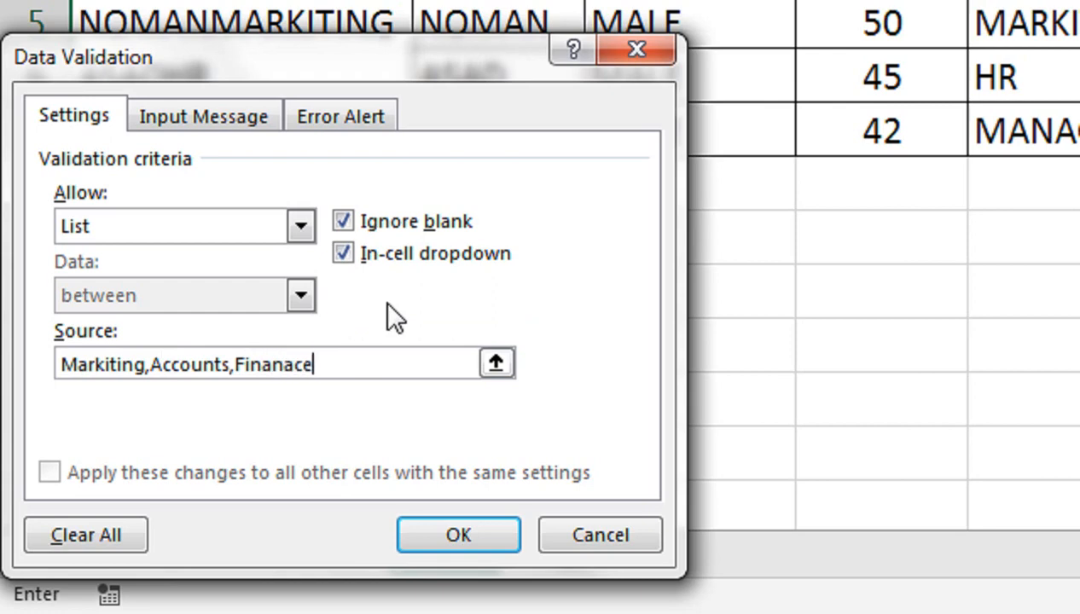
pyautogui.write(',')
pyautogui.write('HR')
pyautogui.write(',Maa')
pyautogui.write('n')
pyautogui.press('BackSpace')
pyautogui.press('BackSpace')
pyautogui.write('na')
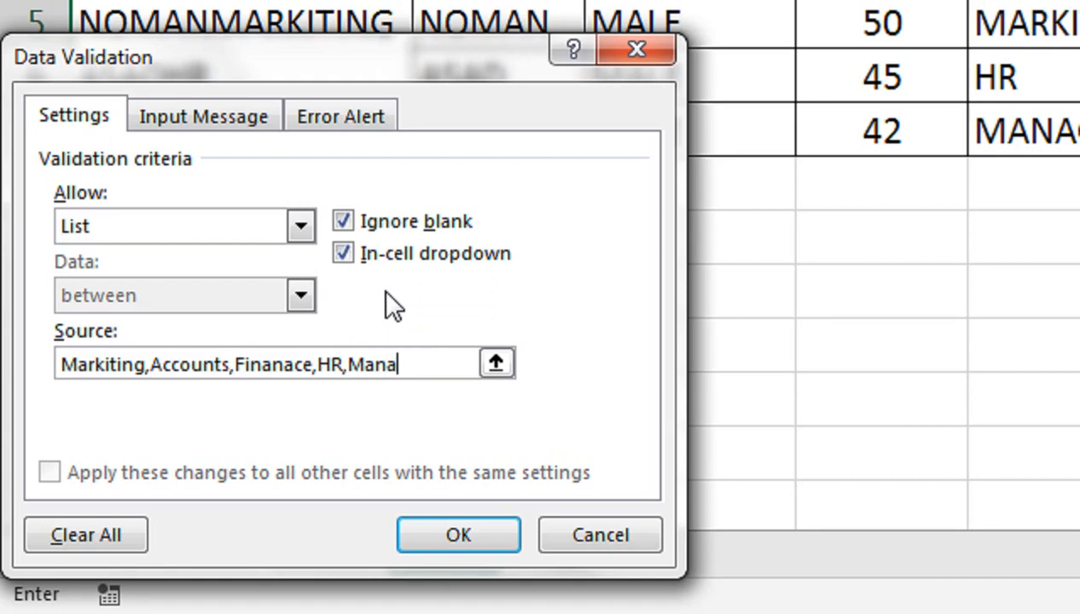
pyautogui.write('ger')
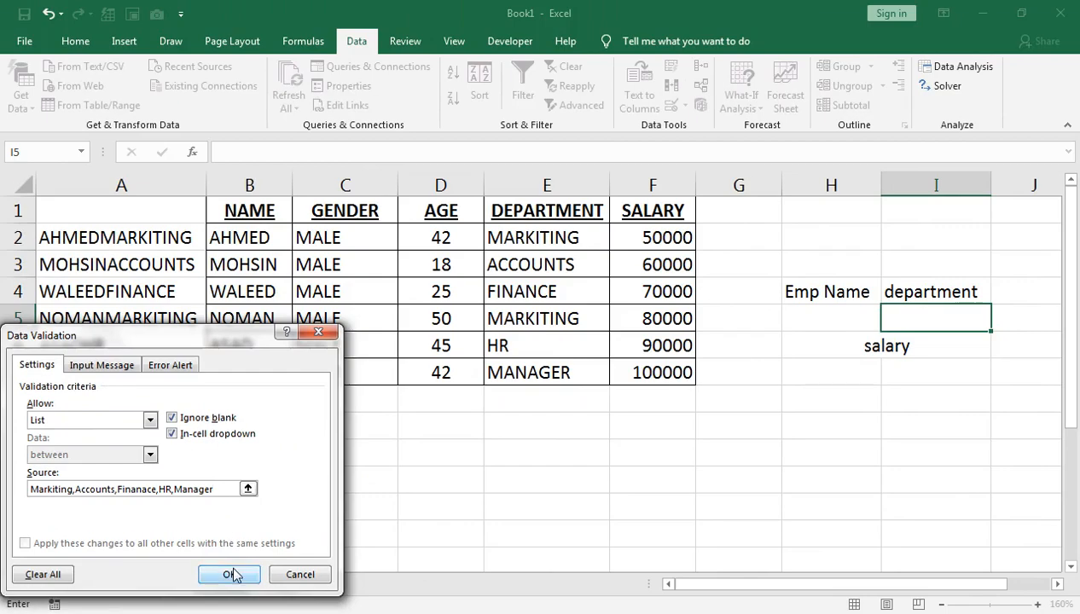
pyautogui.click(461, 538)
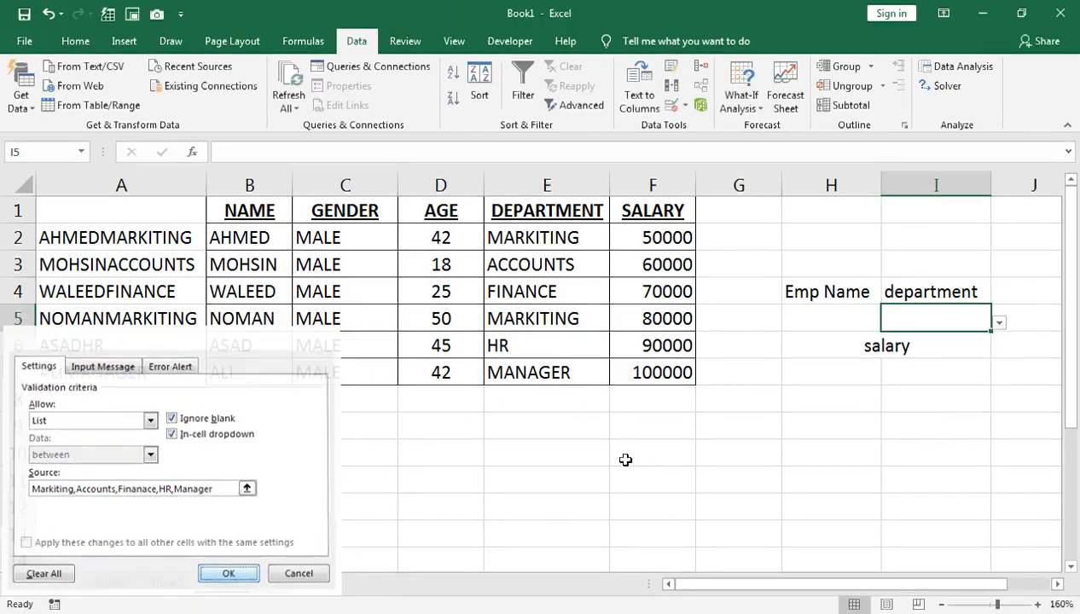
# Pick Markiting from I5's dropdown and AHMED from H5's dropdown
pyautogui.click(998, 325)
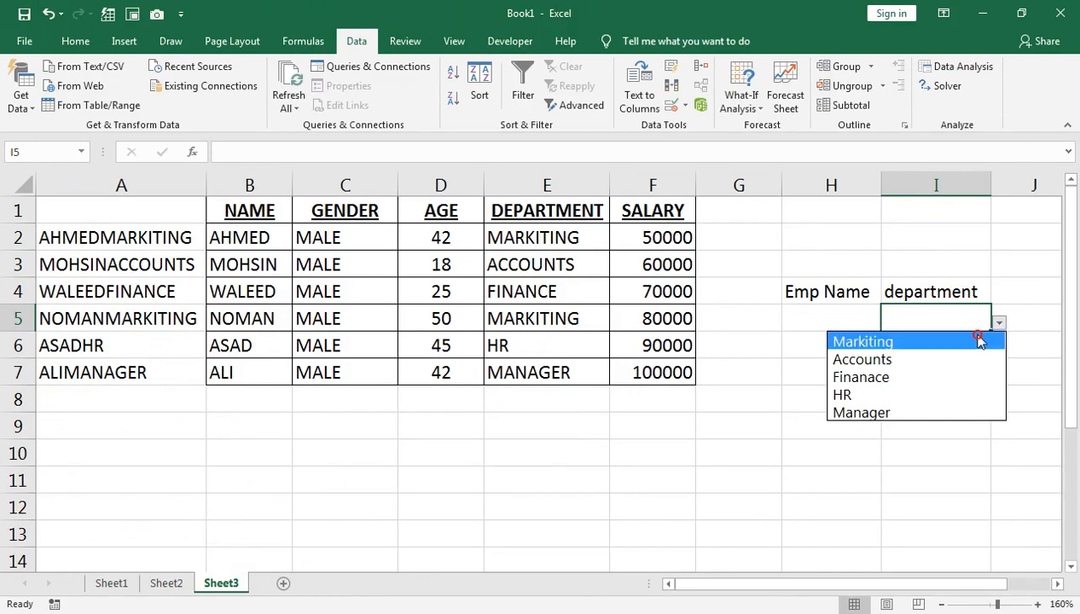
pyautogui.click(980, 341)
pyautogui.click(814, 310)
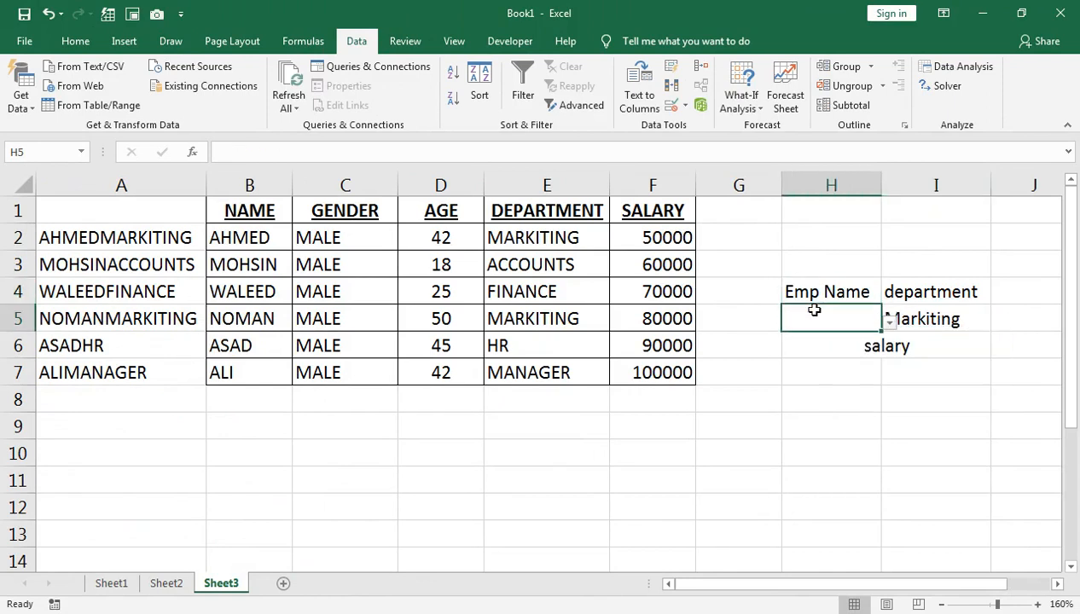
pyautogui.click(887, 322)
pyautogui.click(865, 342)
# Merge and center H7:I7 for the salary result
pyautogui.moveTo(876, 375); pyautogui.dragTo(893, 364)
pyautogui.click(86, 38)
pyautogui.click(411, 102)
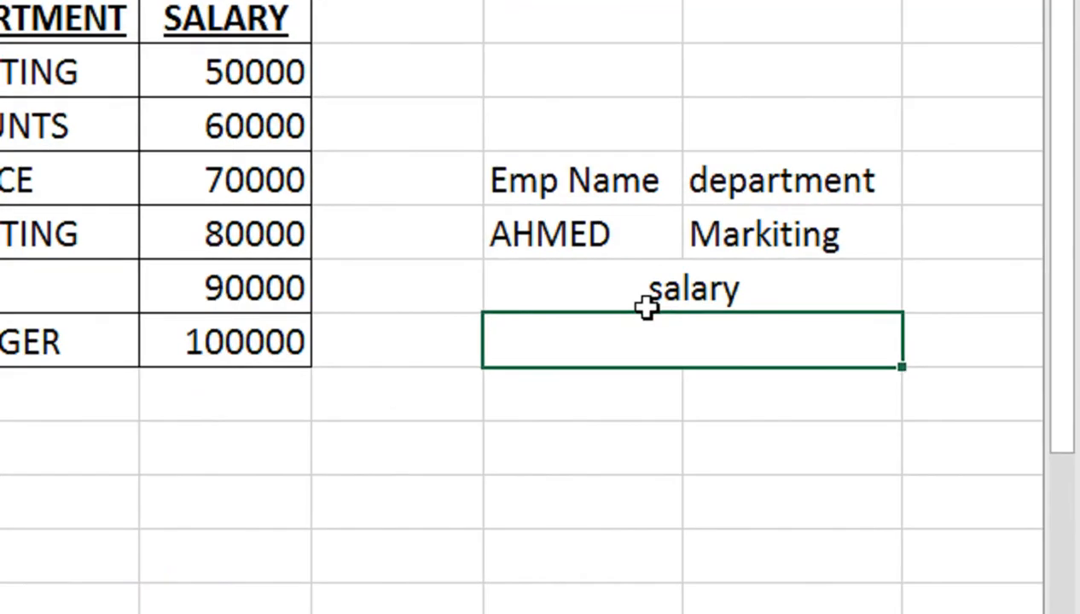
# Enter =VLOOKUP(H5&I5,A1:F7,6,FALSE) in the merged H7 cell
pyautogui.write('=vl')
pyautogui.press('Tab')
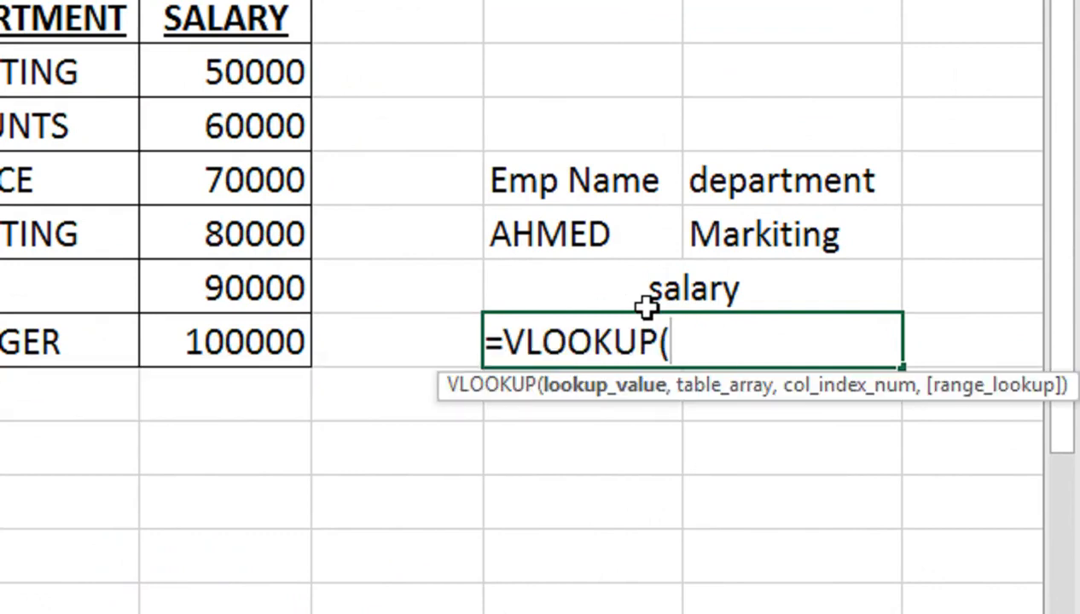
pyautogui.click(602, 227)
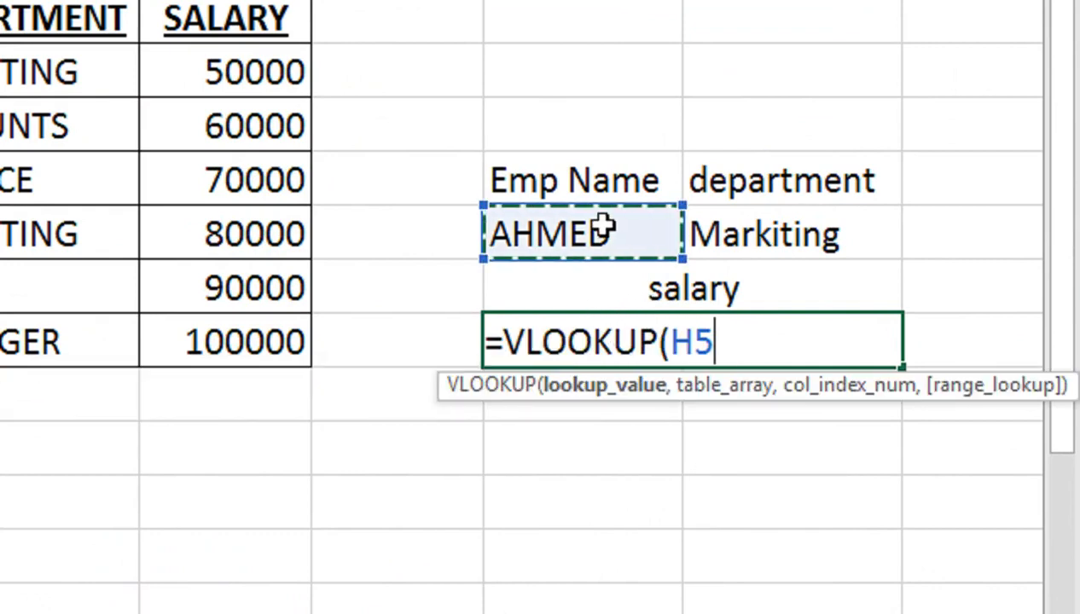
pyautogui.write('&')
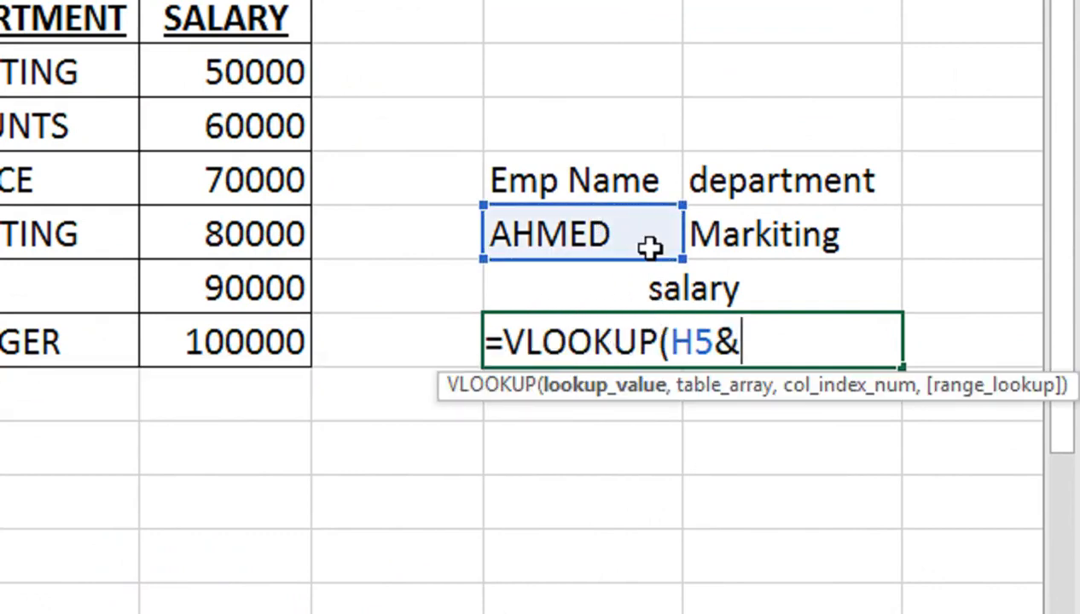
pyautogui.click(734, 223)
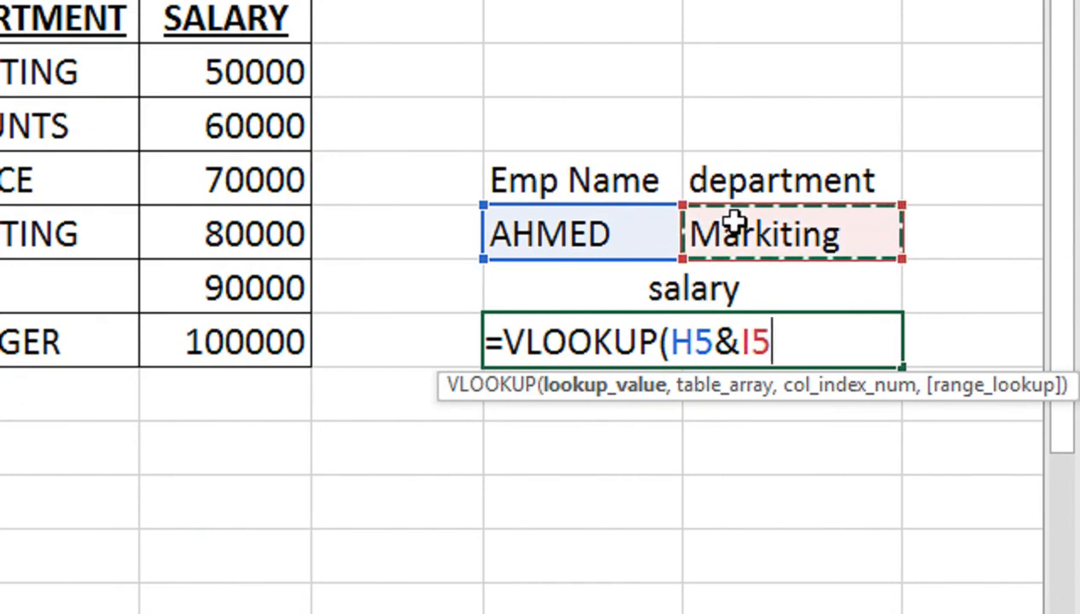
pyautogui.write(',')
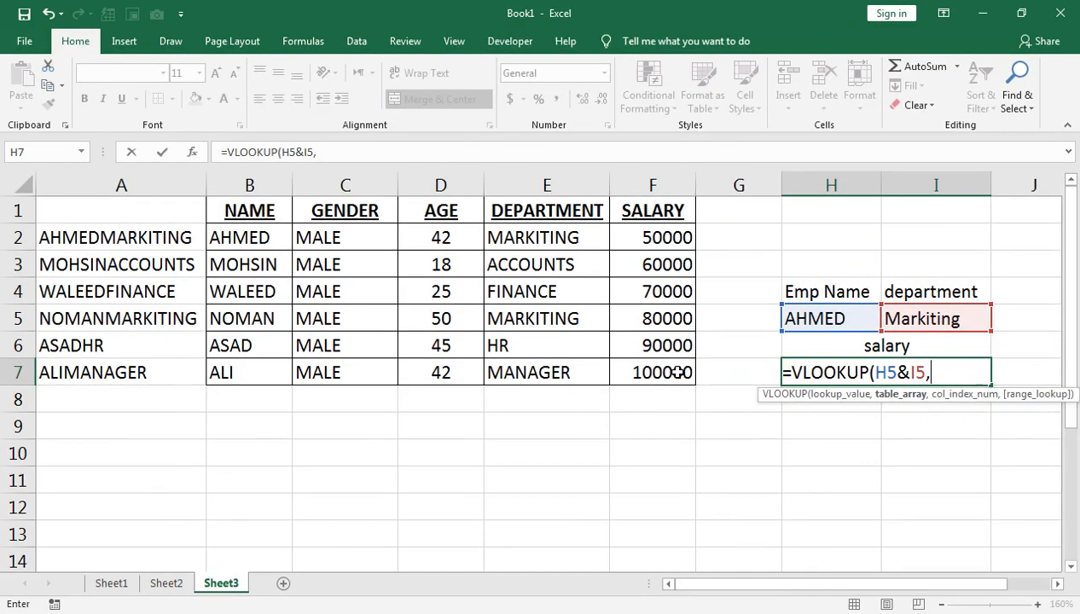
pyautogui.moveTo(92, 223); pyautogui.dragTo(626, 363)
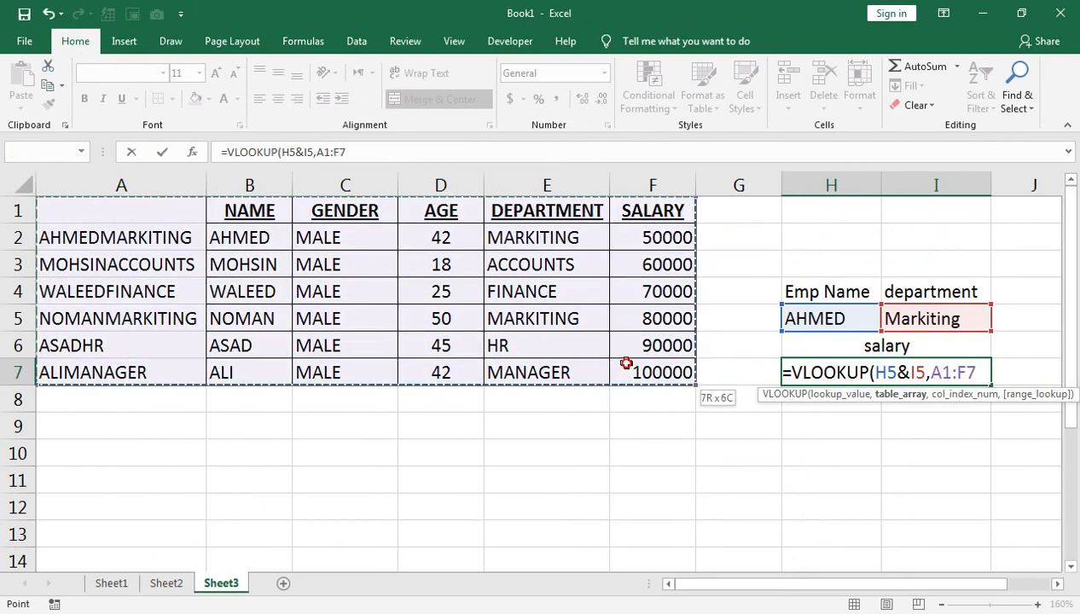
pyautogui.write(',')
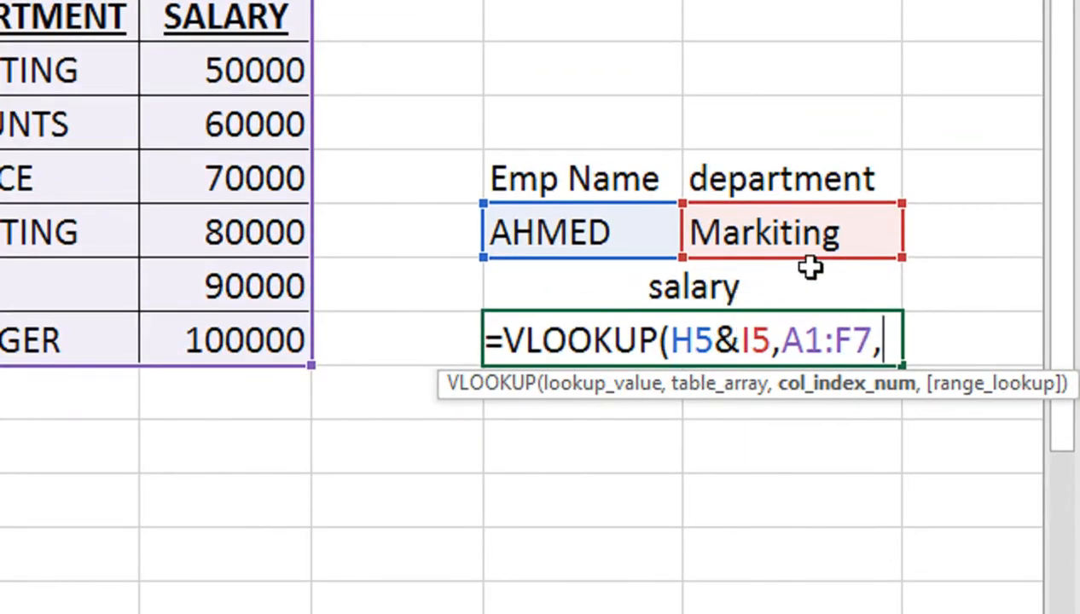
pyautogui.write('6')
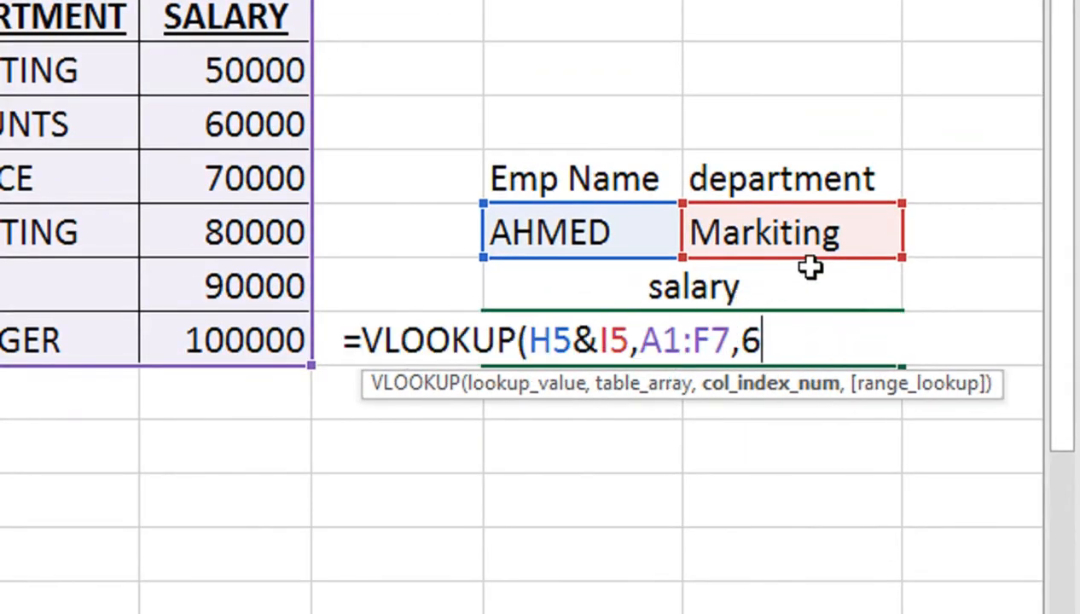
pyautogui.write(',')
pyautogui.press('Down')
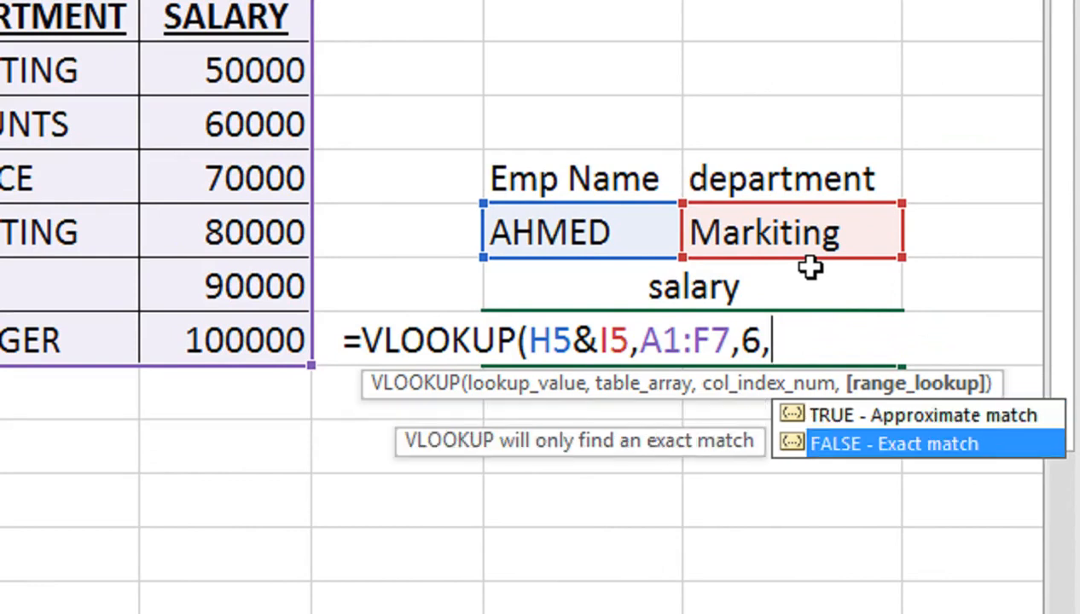
pyautogui.press('Tab')
pyautogui.write(')')
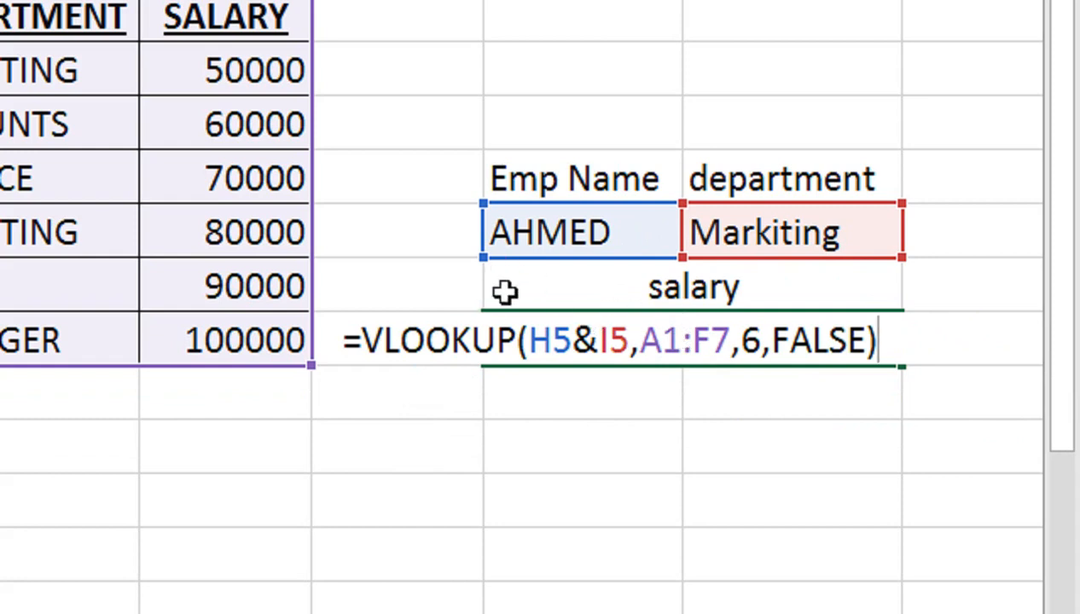
pyautogui.press('Return')
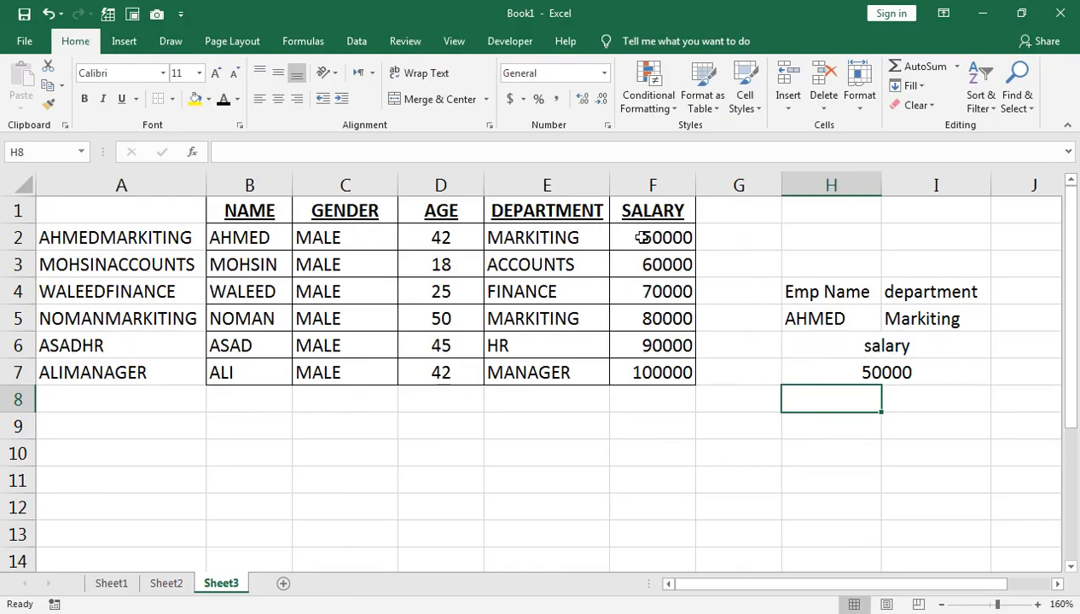
# Choose NOMAN from the employee name dropdown in H5
pyautogui.click(643, 237)
pyautogui.click(831, 323)
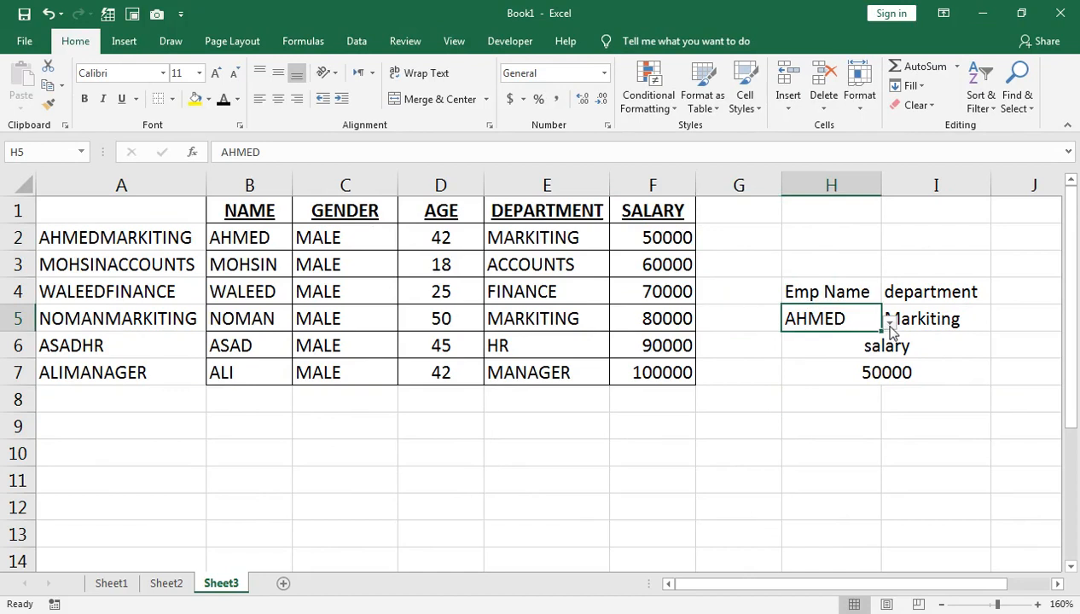
pyautogui.click(889, 324)
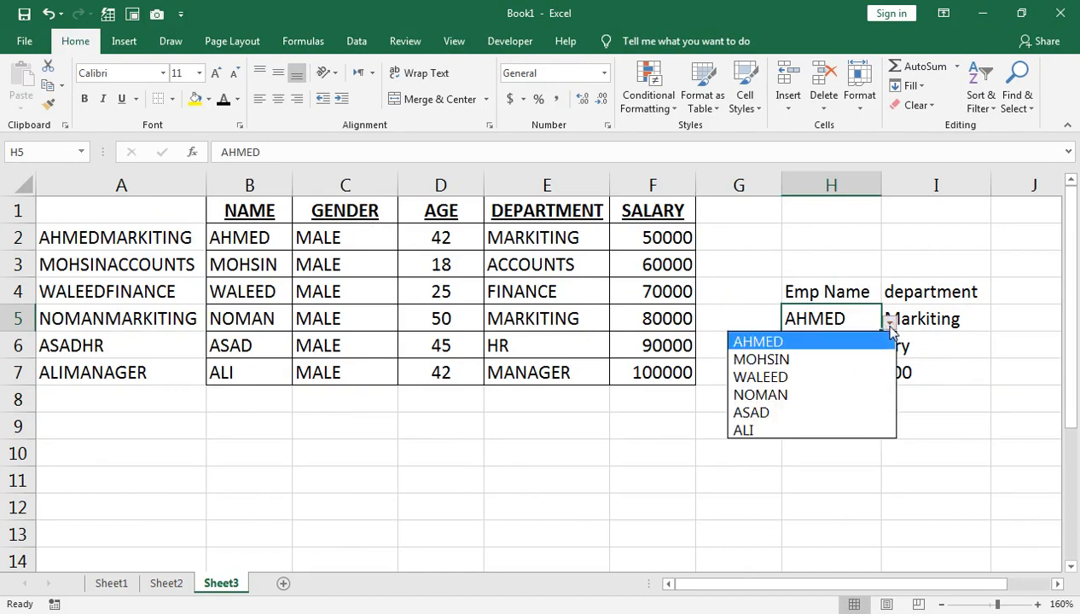
pyautogui.click(869, 398)
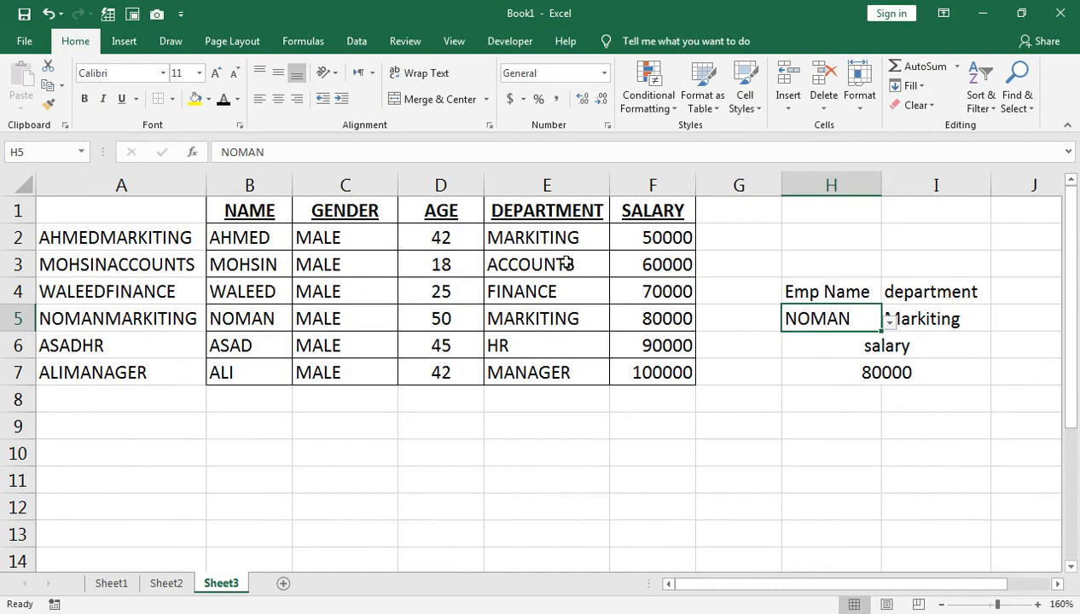
# Hide the helper column A
pyautogui.rightClick(104, 179)
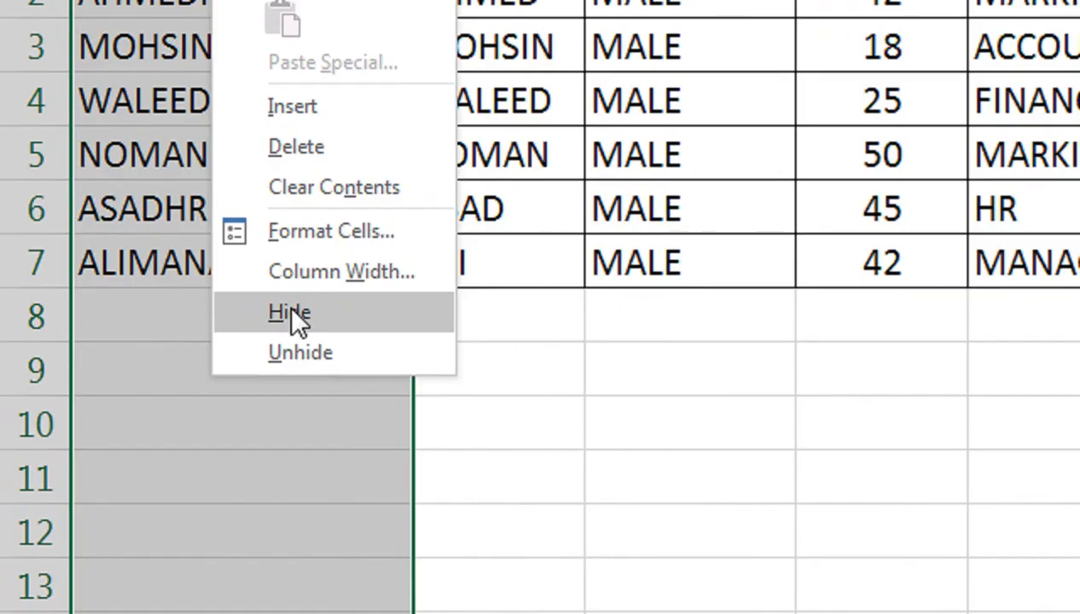
pyautogui.click(277, 328)
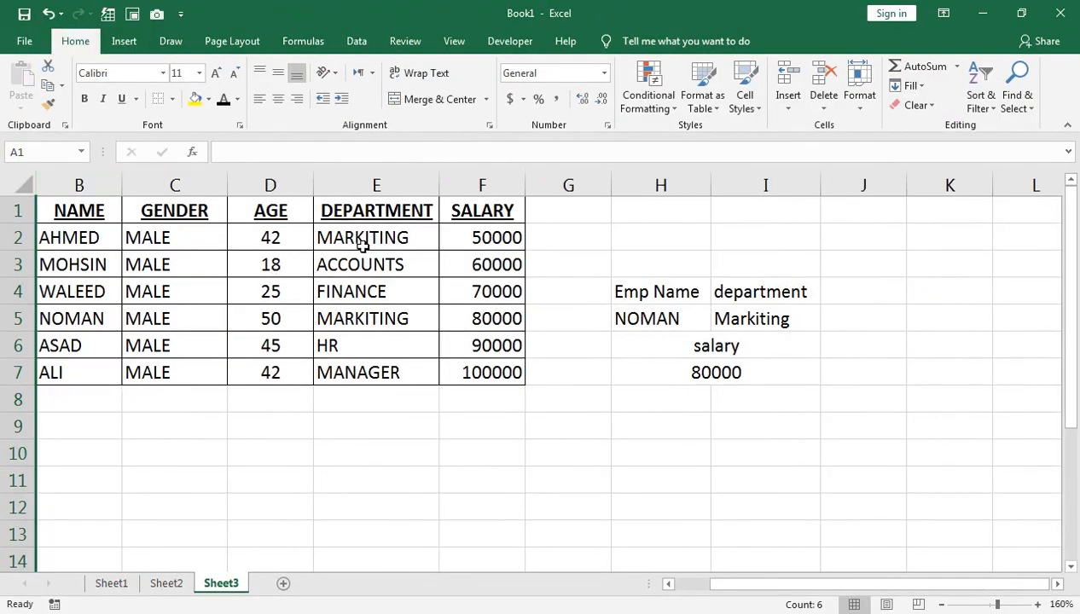
# Give the headers H4:I4 a dark blue fill and white font colour
pyautogui.click(705, 284)
pyautogui.moveTo(706, 284); pyautogui.dragTo(755, 291)
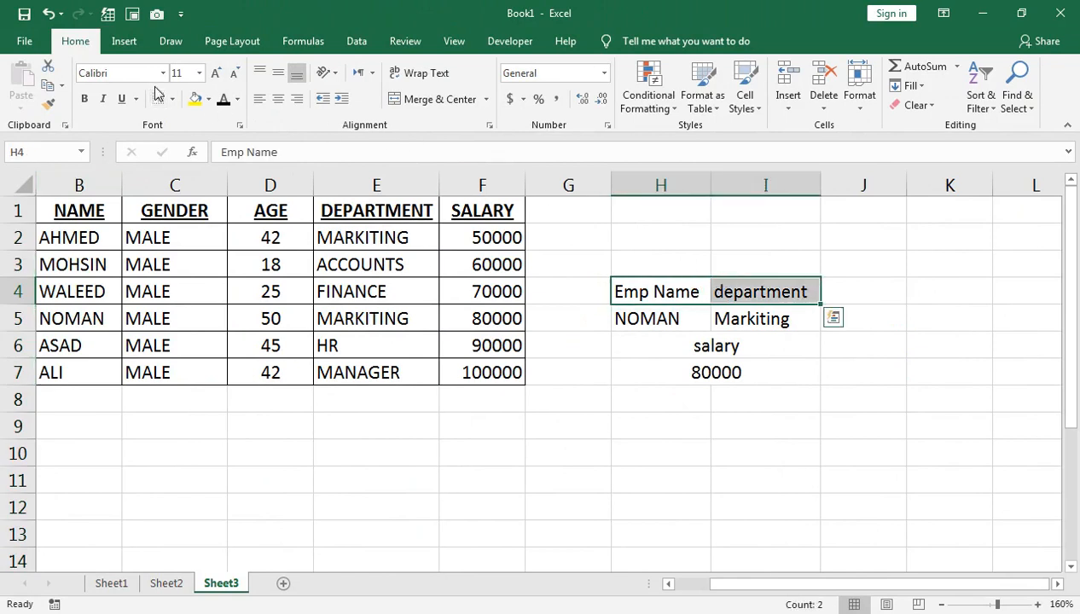
pyautogui.click(208, 99)
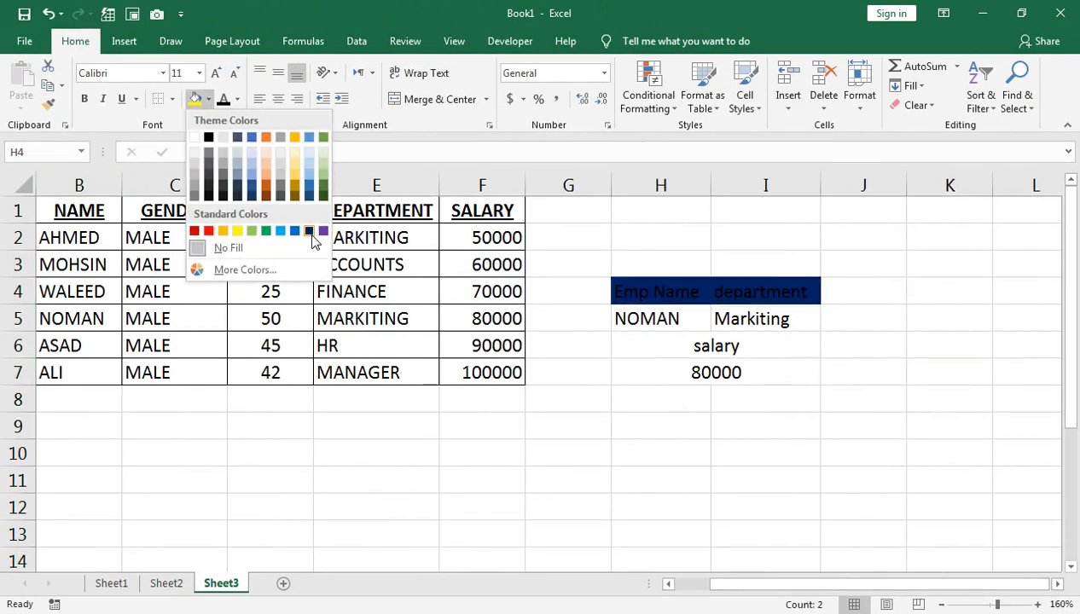
pyautogui.click(311, 233)
pyautogui.click(238, 100)
pyautogui.click(225, 156)
# Apply the same dark blue fill and white font to the salary label in H6
pyautogui.click(648, 317)
pyautogui.click(794, 349)
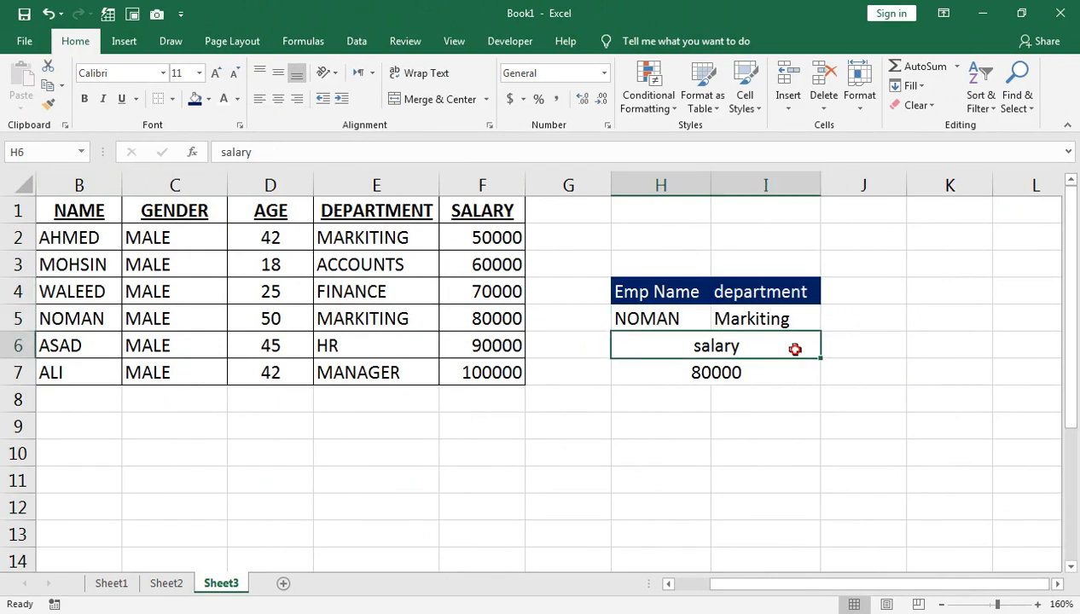
pyautogui.click(195, 99)
pyautogui.click(223, 99)
pyautogui.press('Return')
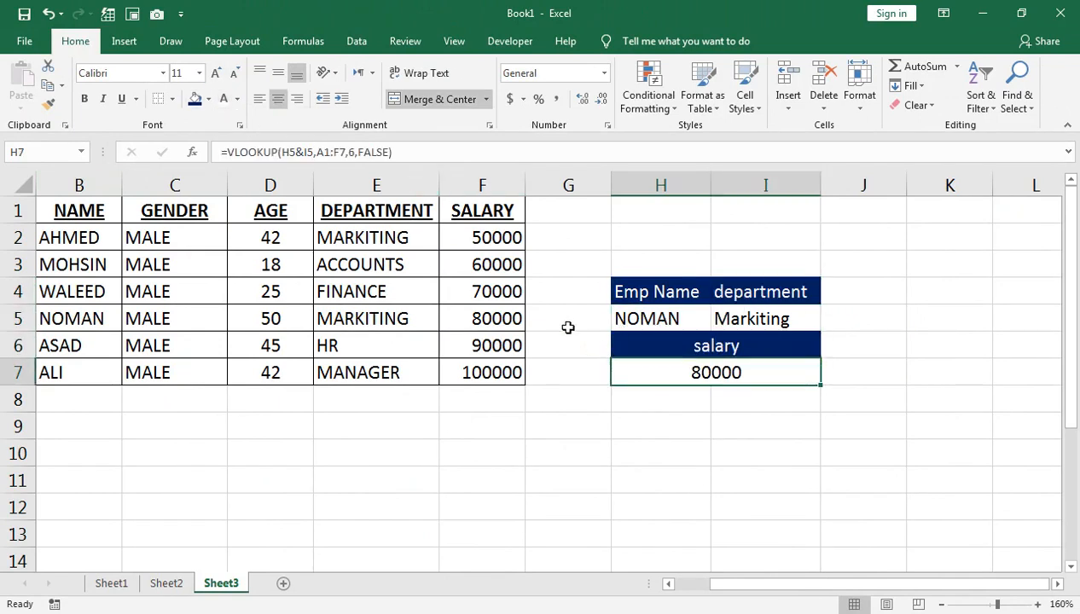
# Fill the salary result cell H7 yellow and make it bold
pyautogui.click(208, 99)
pyautogui.click(244, 229)
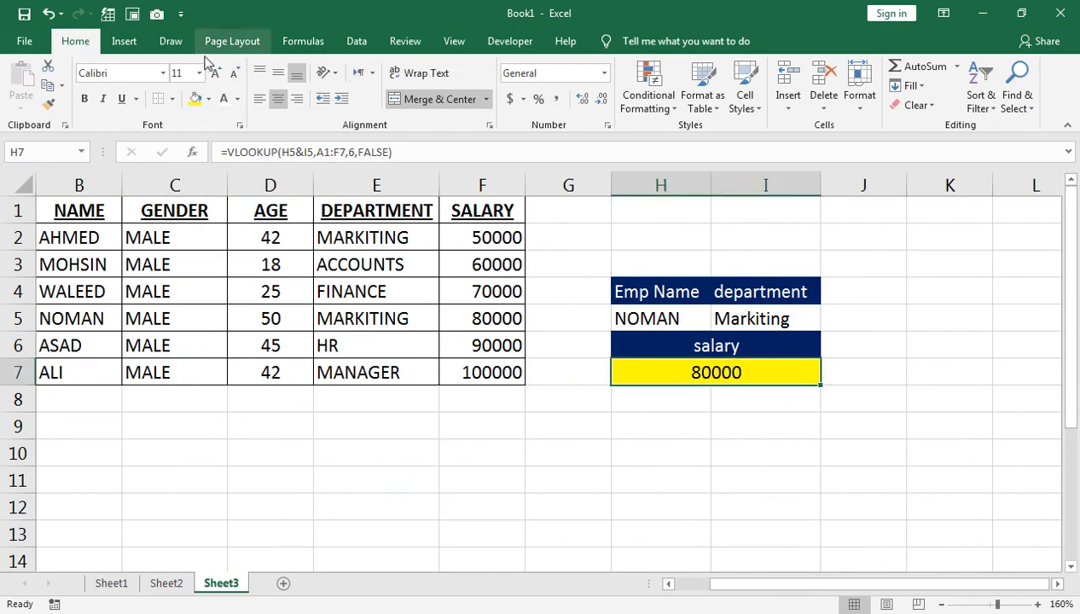
pyautogui.click(84, 99)
# Select the input cells H5:I5 for formatting
pyautogui.moveTo(653, 314); pyautogui.dragTo(716, 312)
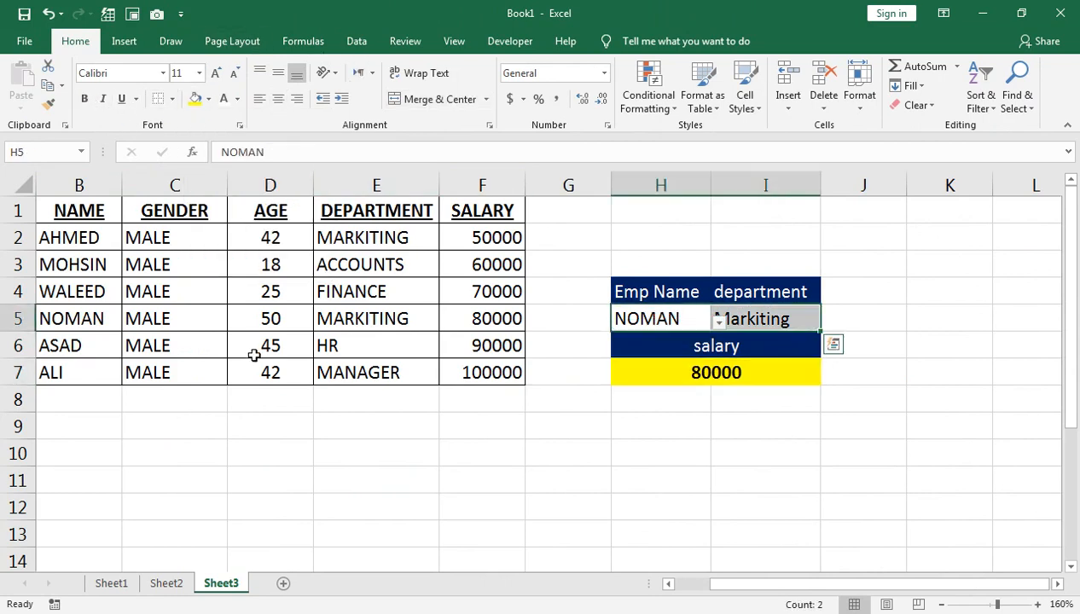